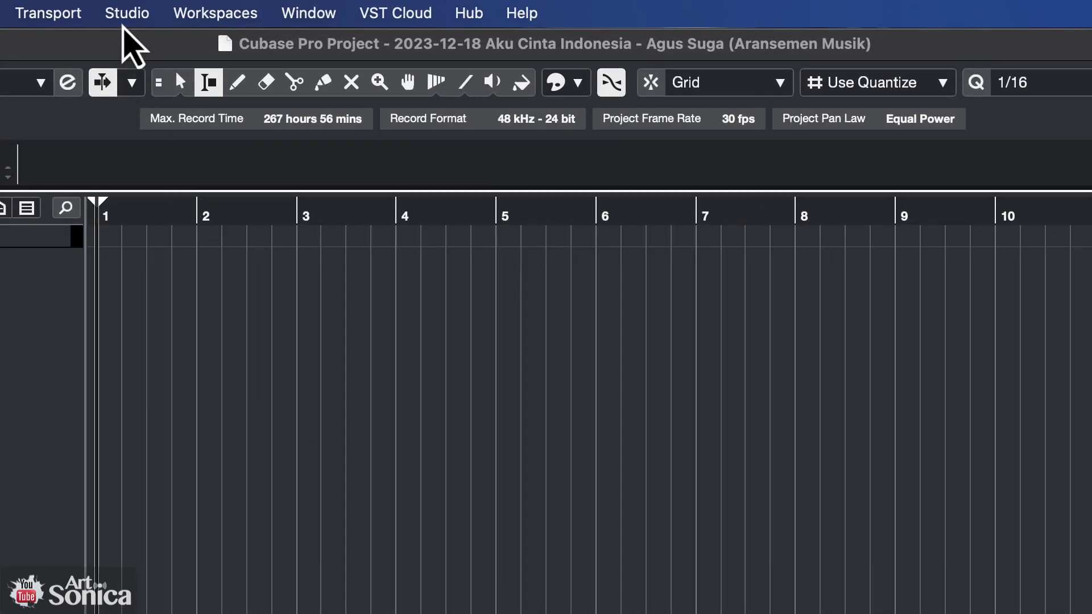
# Step: Switch the ASIO driver to Steinberg UR22C in the Studio Setup and confirm the switch
pyautogui.click(124, 13)
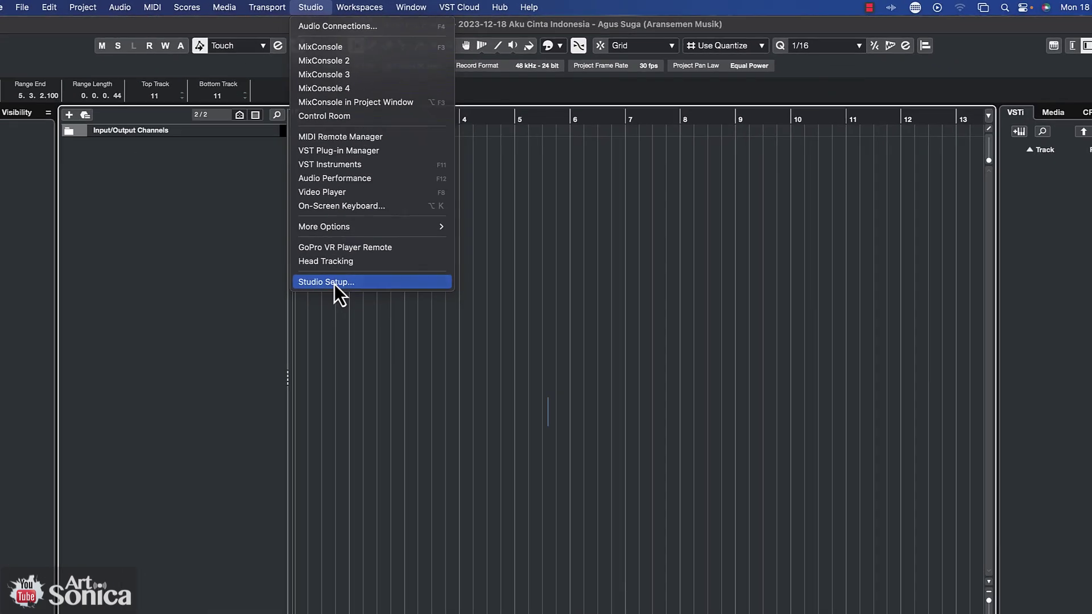
pyautogui.click(168, 510)
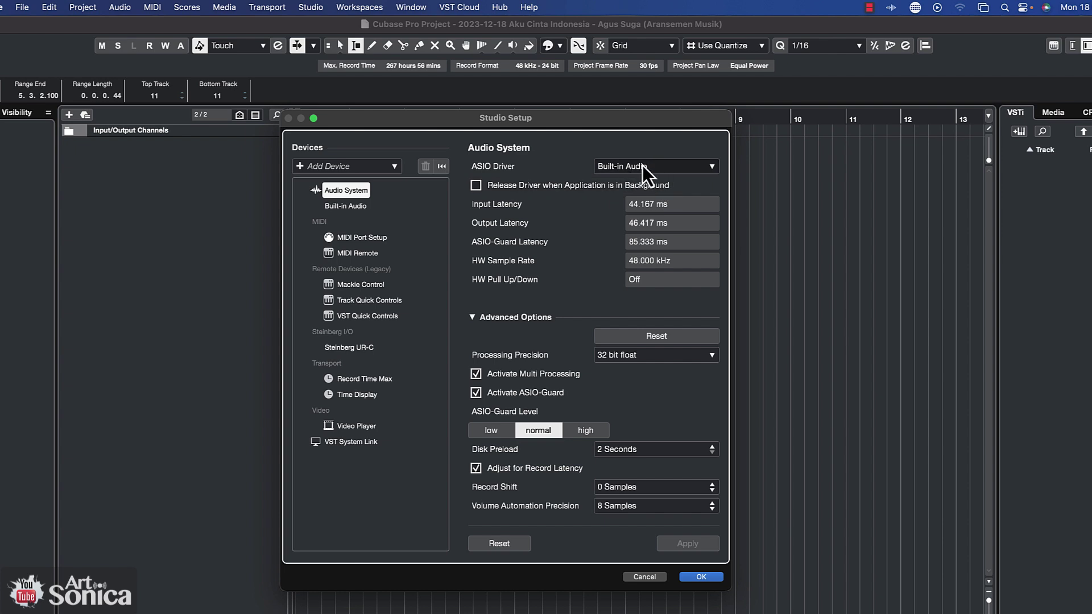
pyautogui.click(714, 167)
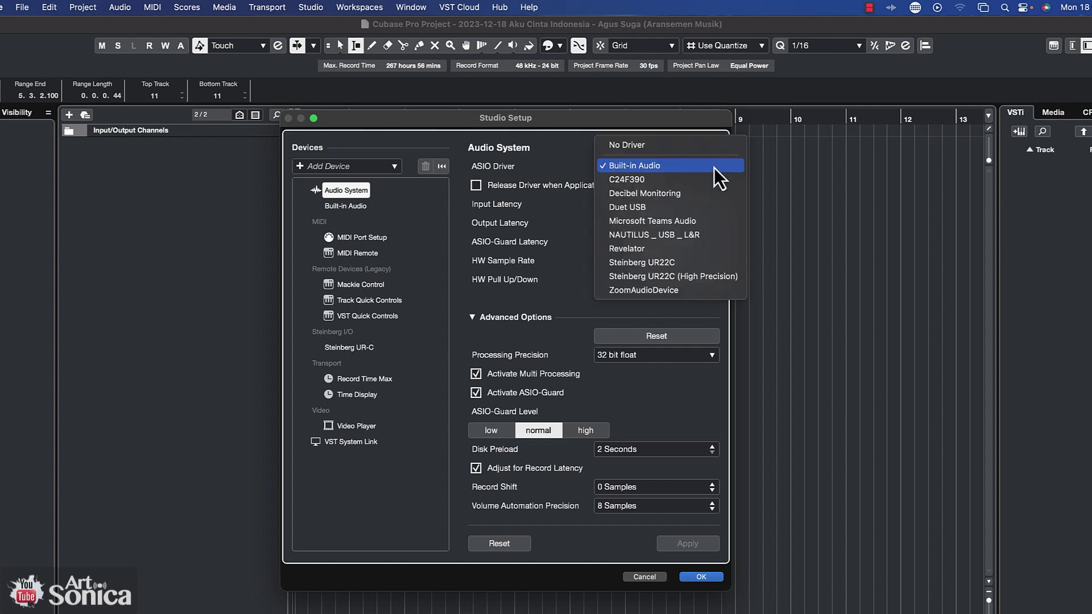
pyautogui.click(651, 265)
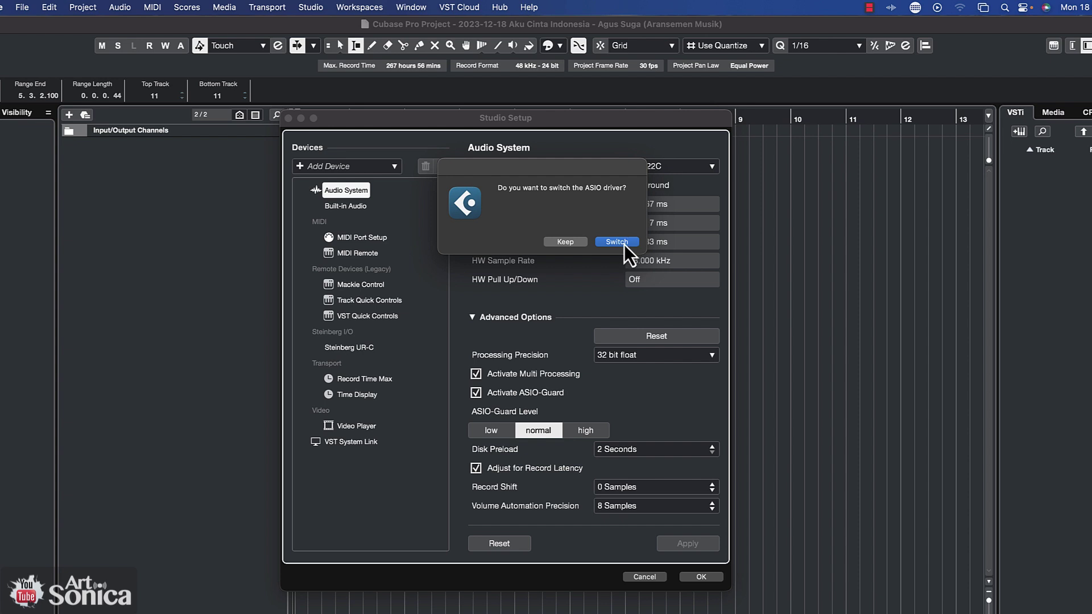
pyautogui.click(620, 244)
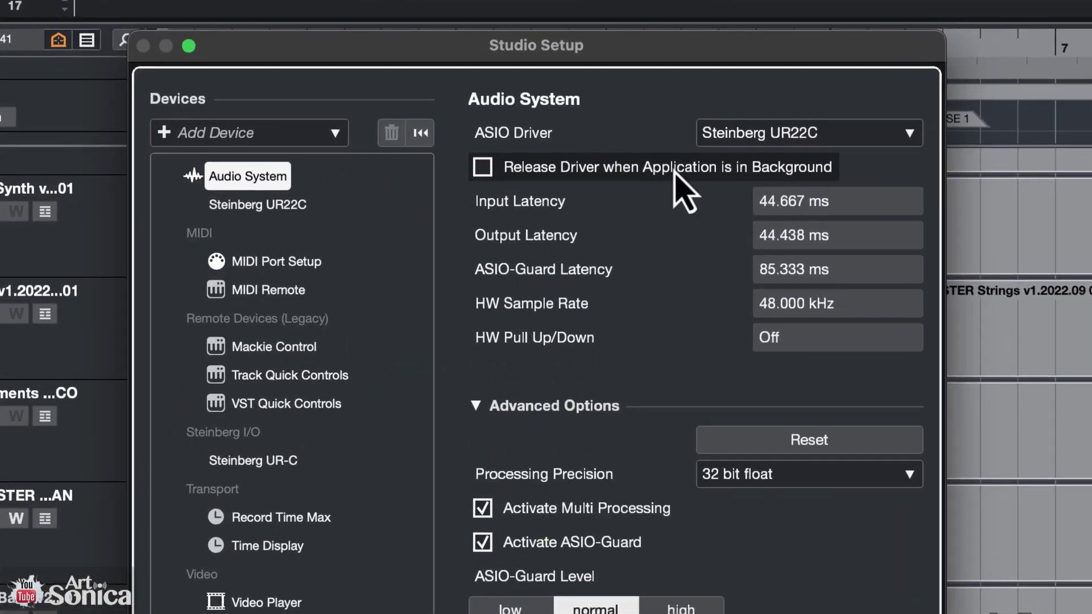
# Step: Turn Release Driver when Application is in Background on and back off for the Steinberg UR22C, and confirm the Studio Setup
pyautogui.click(493, 175)
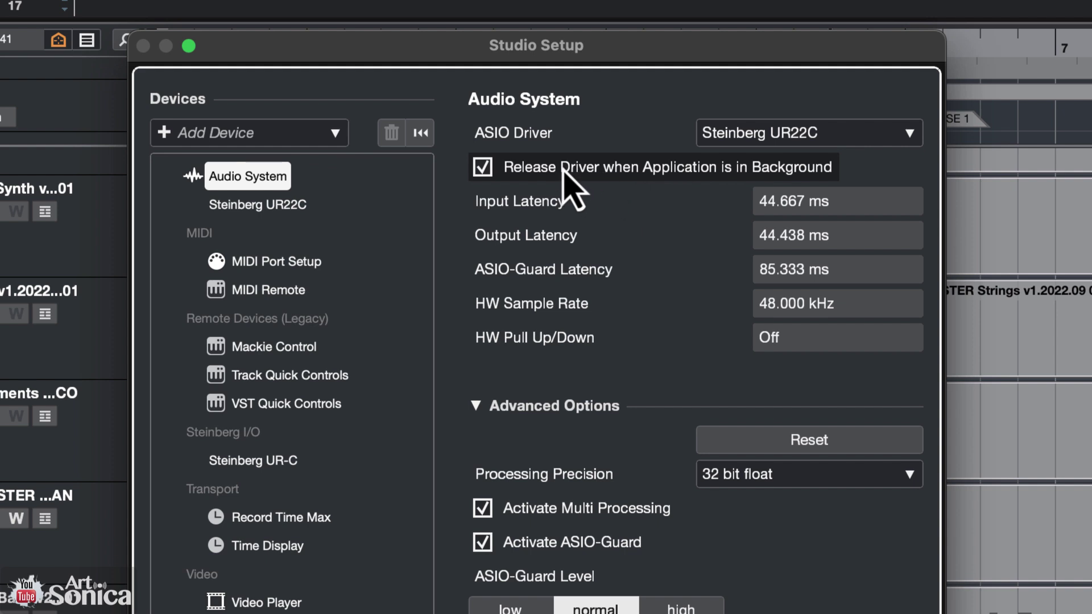
pyautogui.click(484, 175)
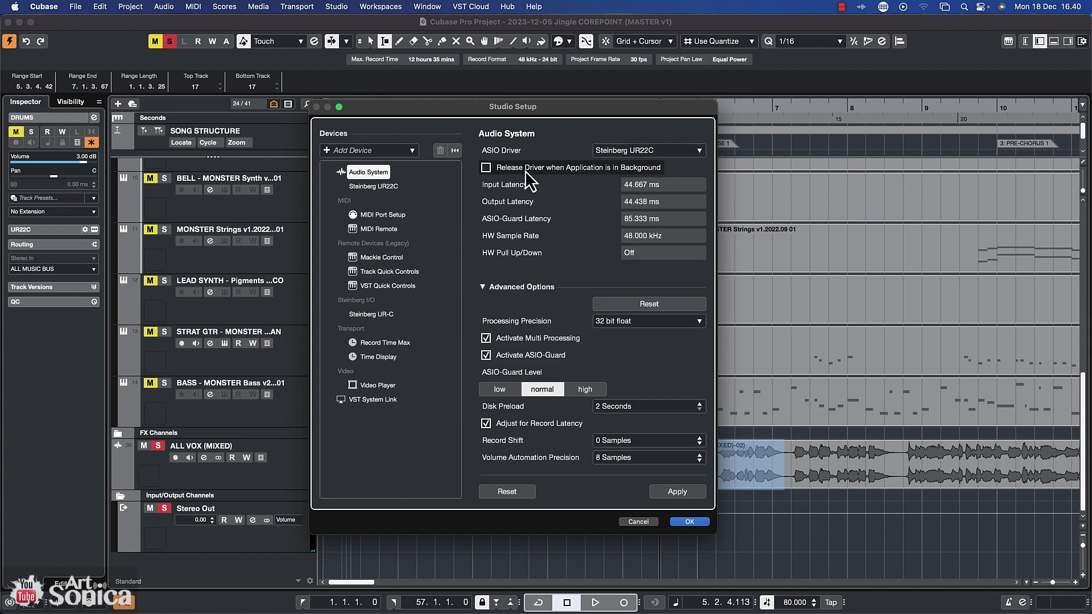
pyautogui.click(691, 522)
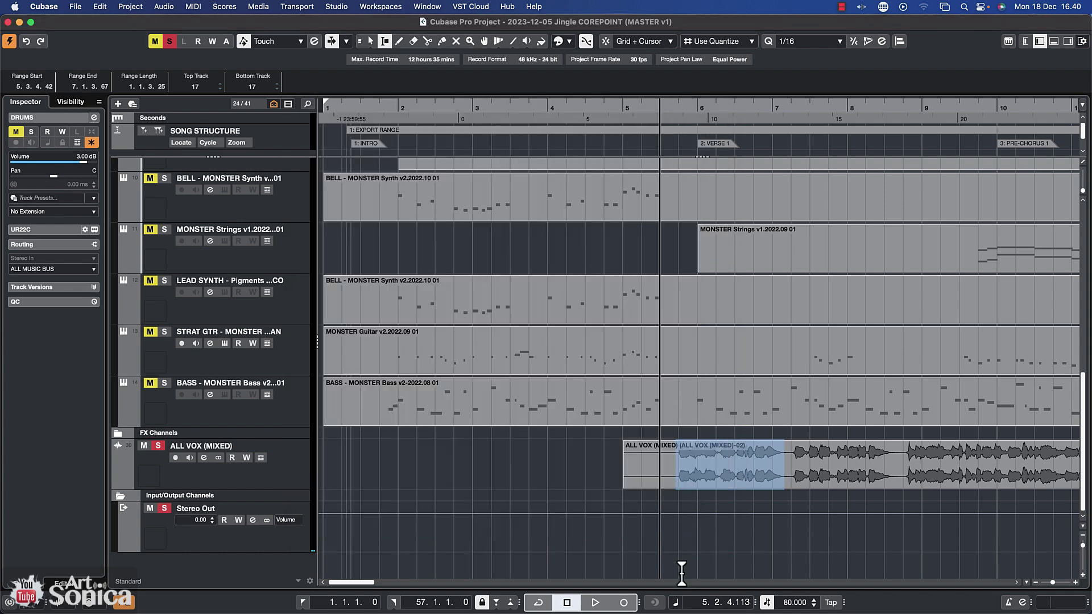
# Step: Play the project through the audio interface to check its sound, and stop playback
pyautogui.press('space')
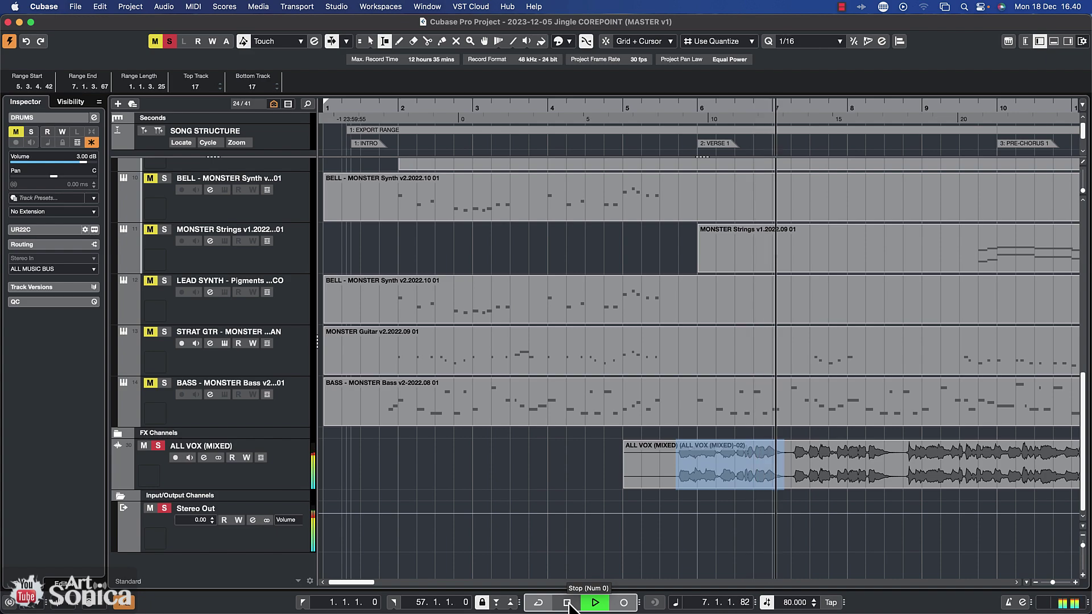
pyautogui.click(567, 603)
# Step: Switch to Google Chrome, play and pause the open YouTube video to check its sound, and return to Cubase
pyautogui.moveTo(753, 611)
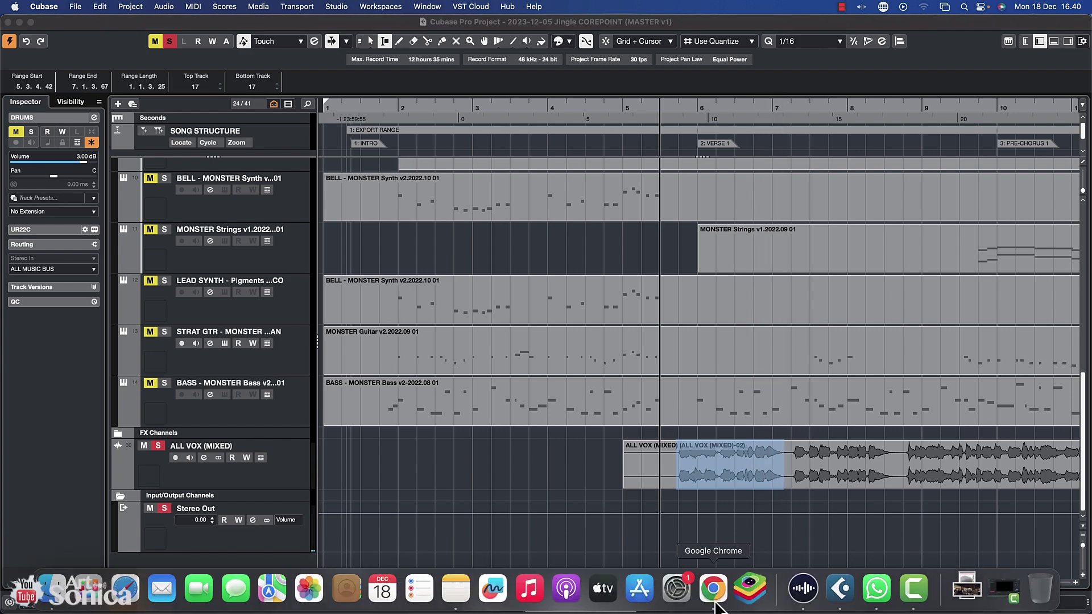
pyautogui.click(713, 588)
pyautogui.click(75, 510)
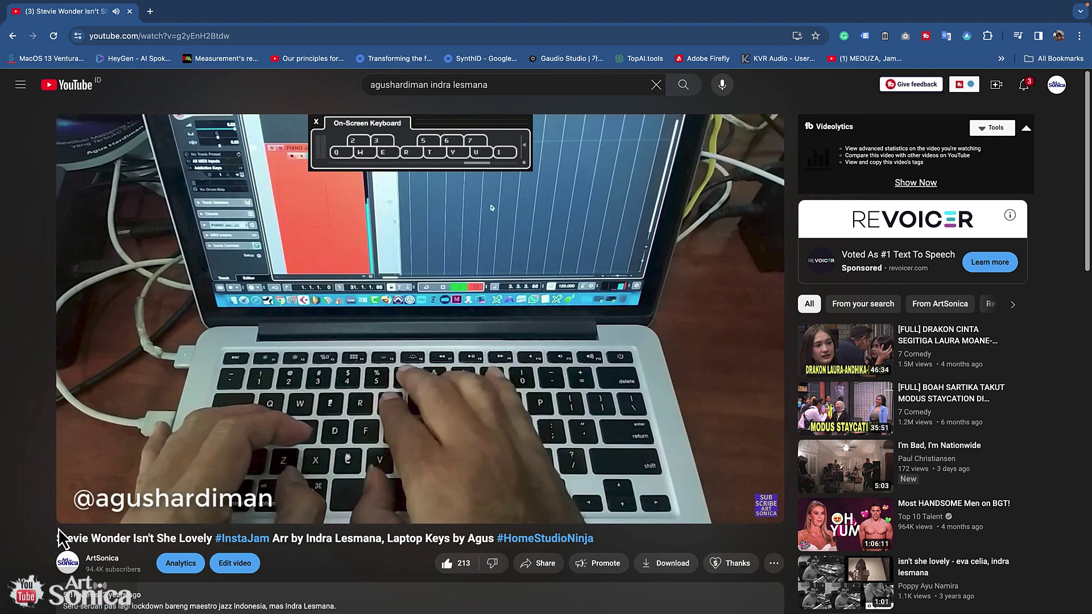
pyautogui.moveTo(82, 515)
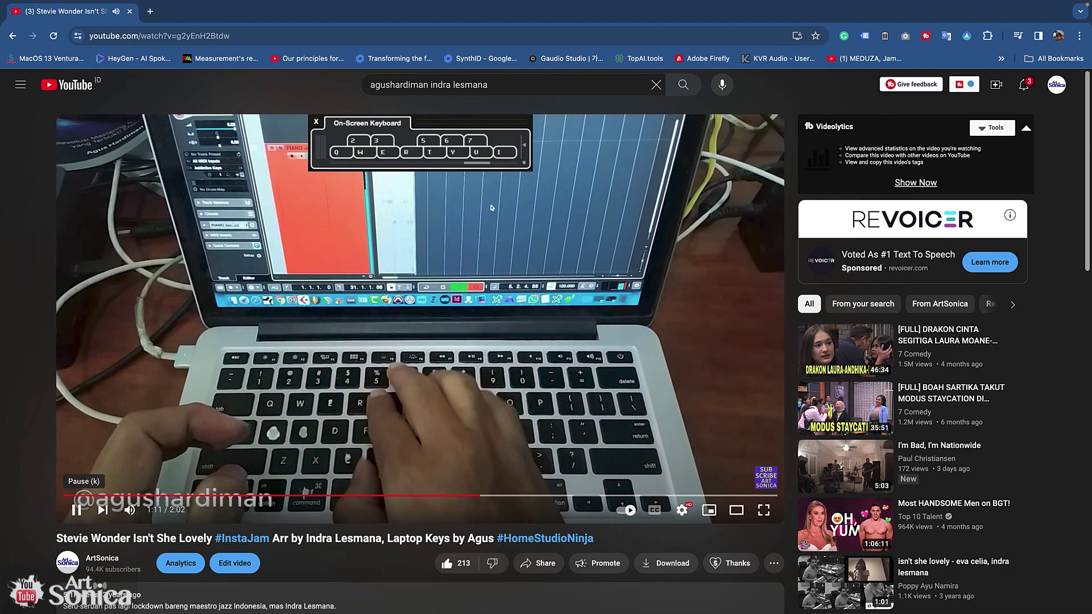
pyautogui.moveTo(840, 603)
pyautogui.press('k')
pyautogui.click(840, 603)
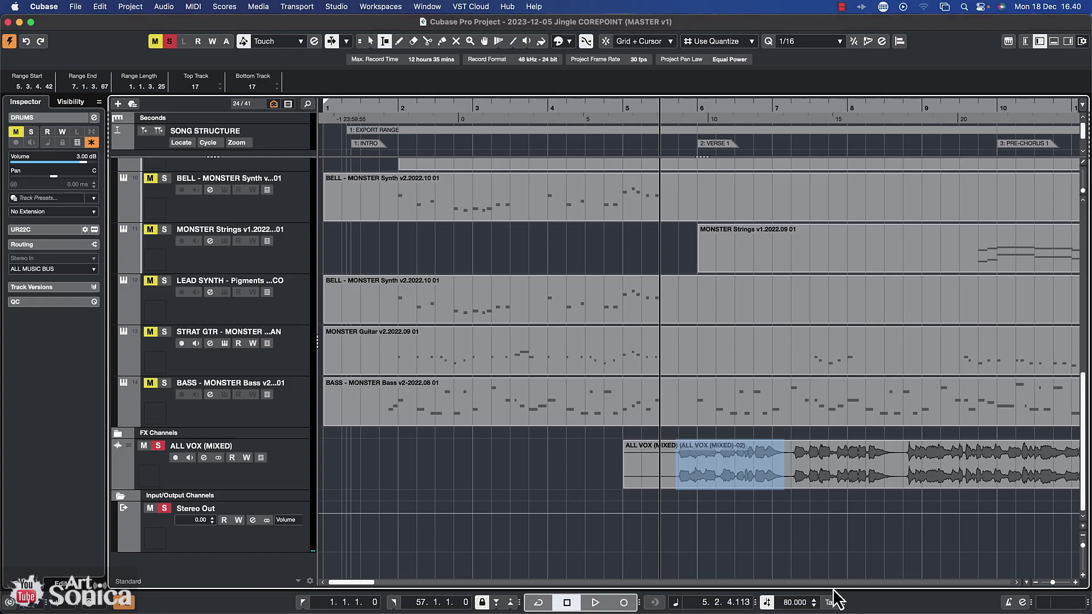
# Step: Enable Release Driver when Application is in Background in the Studio Setup and confirm
pyautogui.click(341, 7)
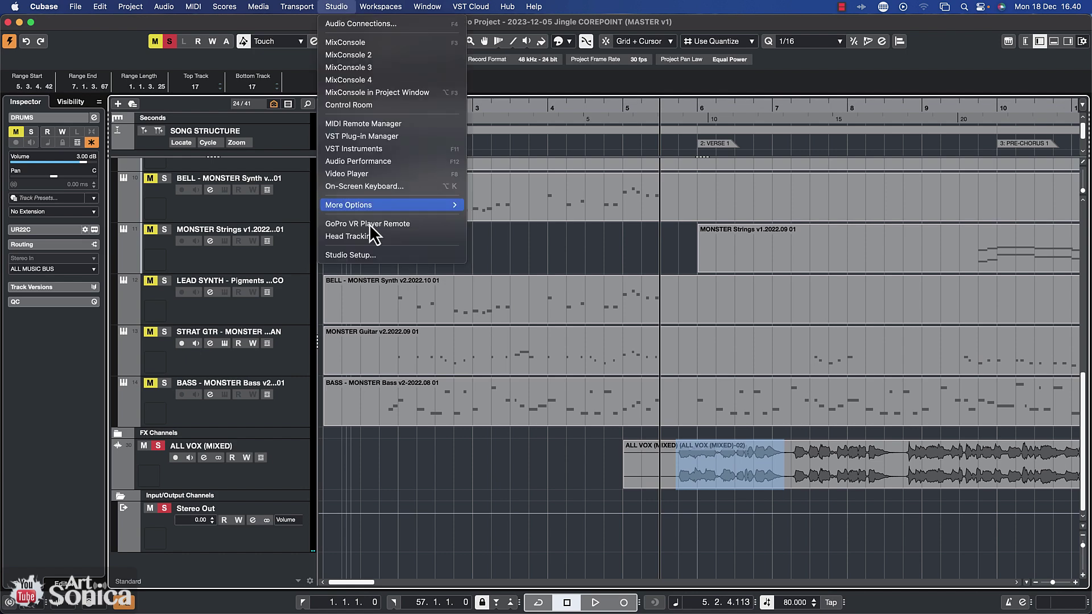
pyautogui.click(398, 256)
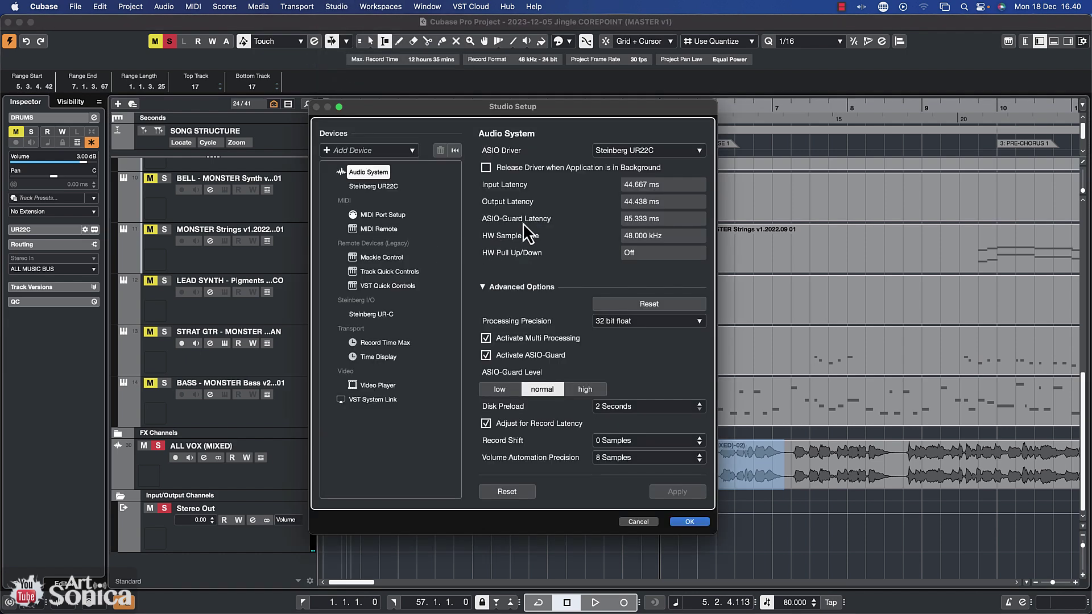
pyautogui.click(486, 168)
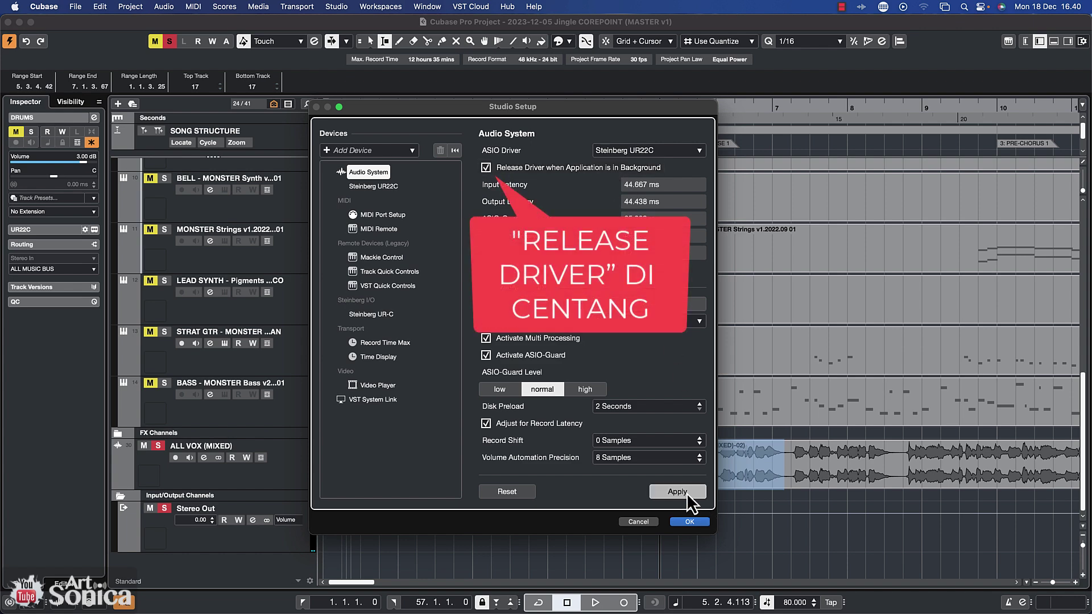
pyautogui.click(694, 522)
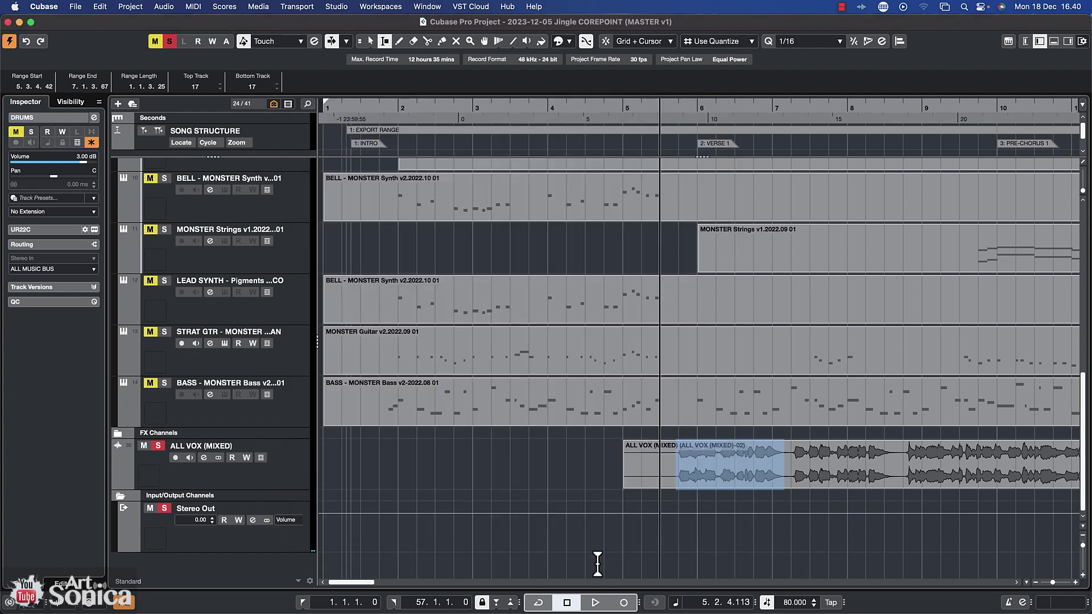
# Step: Test simultaneous playback by playing the project and the YouTube video in Google Chrome, return to Cubase and stop the project
pyautogui.click(595, 602)
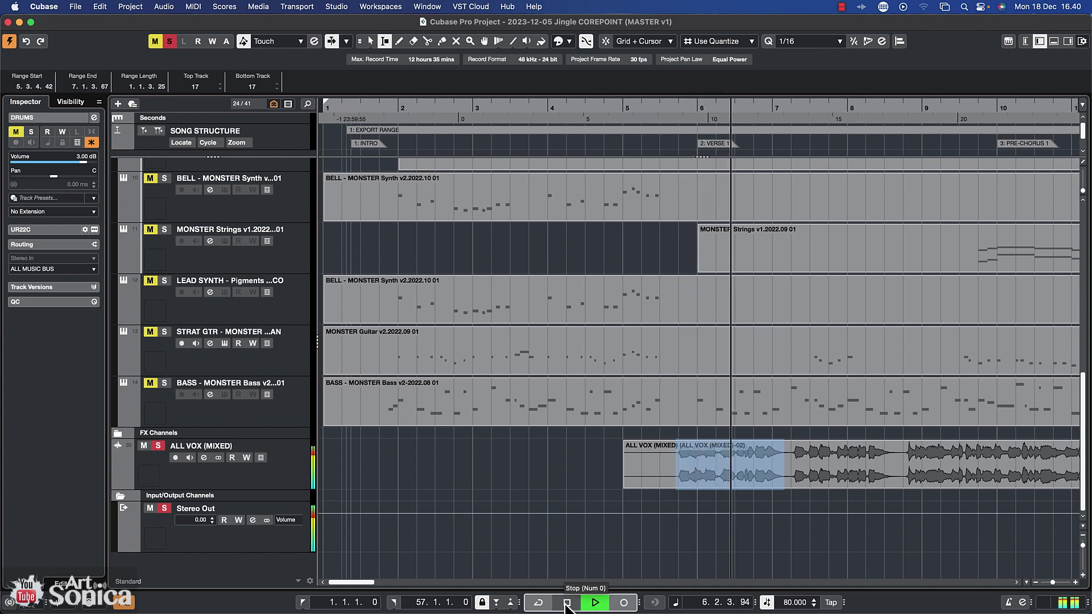
pyautogui.click(715, 591)
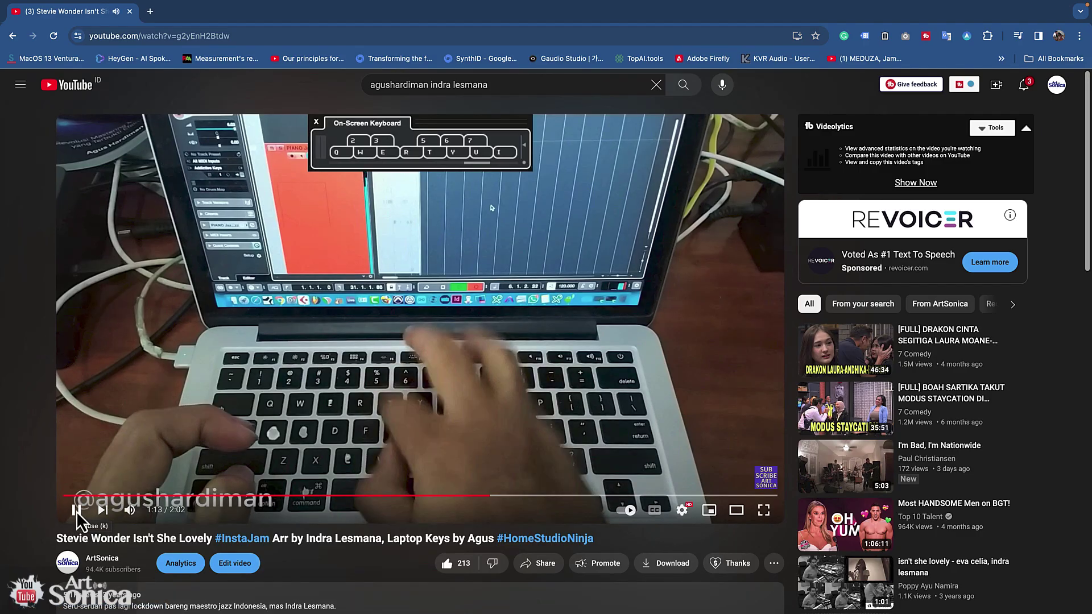
pyautogui.moveTo(836, 603)
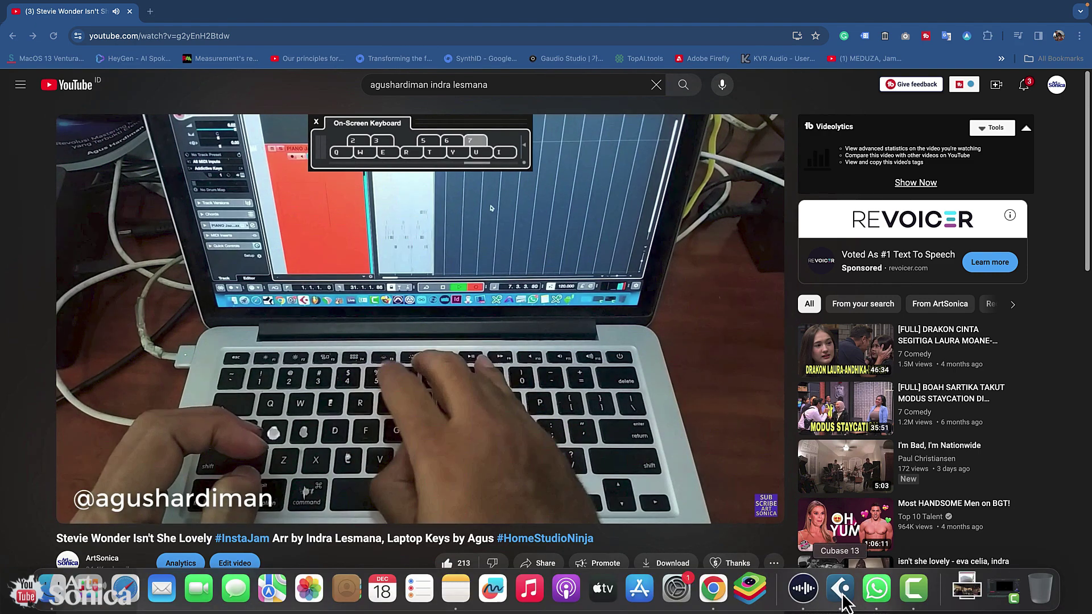
pyautogui.click(842, 595)
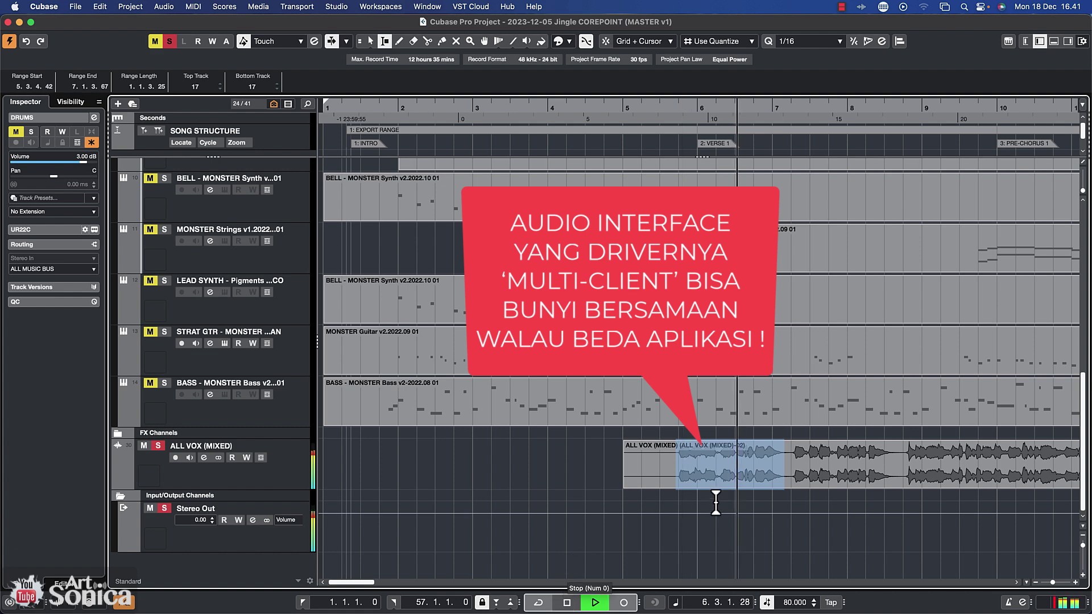
pyautogui.press('space')
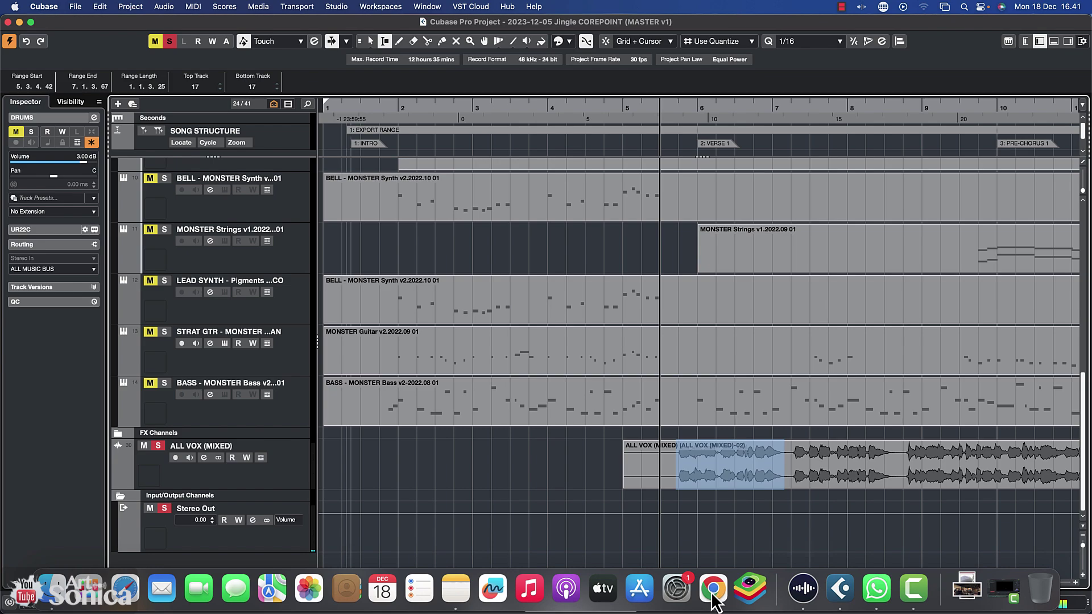
# Step: Pause the YouTube video in Google Chrome and return to the Cubase project
pyautogui.click(713, 591)
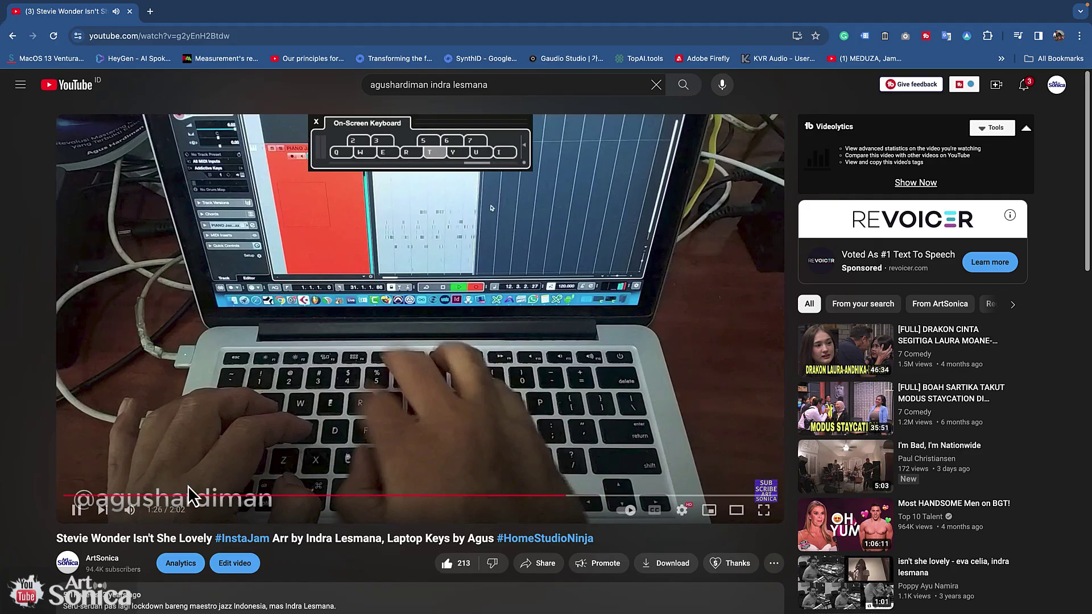
pyautogui.click(75, 512)
pyautogui.moveTo(876, 597)
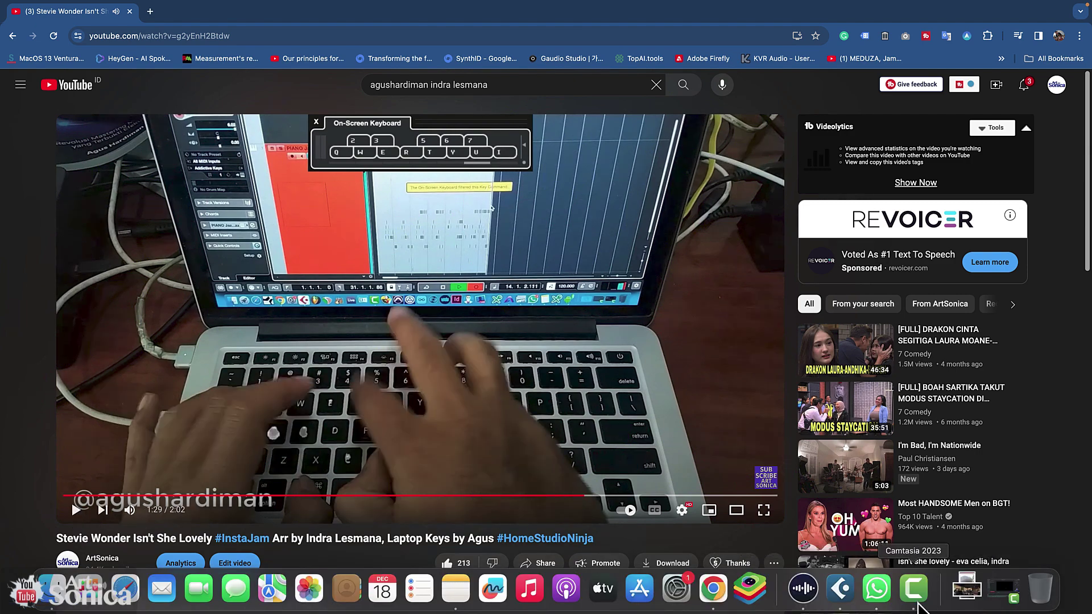
pyautogui.click(836, 602)
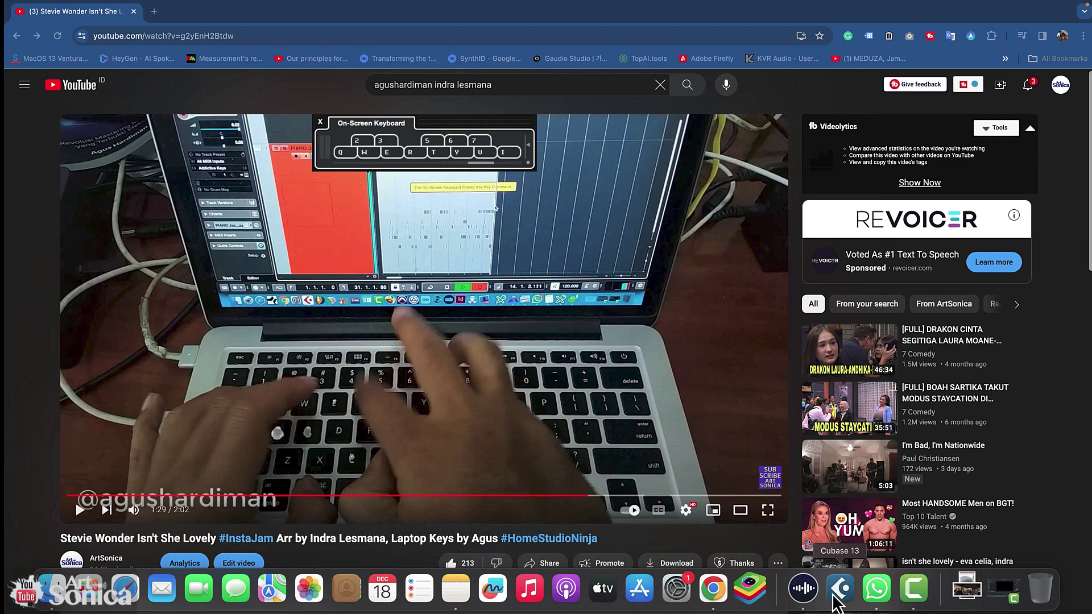
# Step: Disable Release Driver when Application is in Background in the Studio Setup, apply the change, and expand the Advanced Options
pyautogui.click(336, 7)
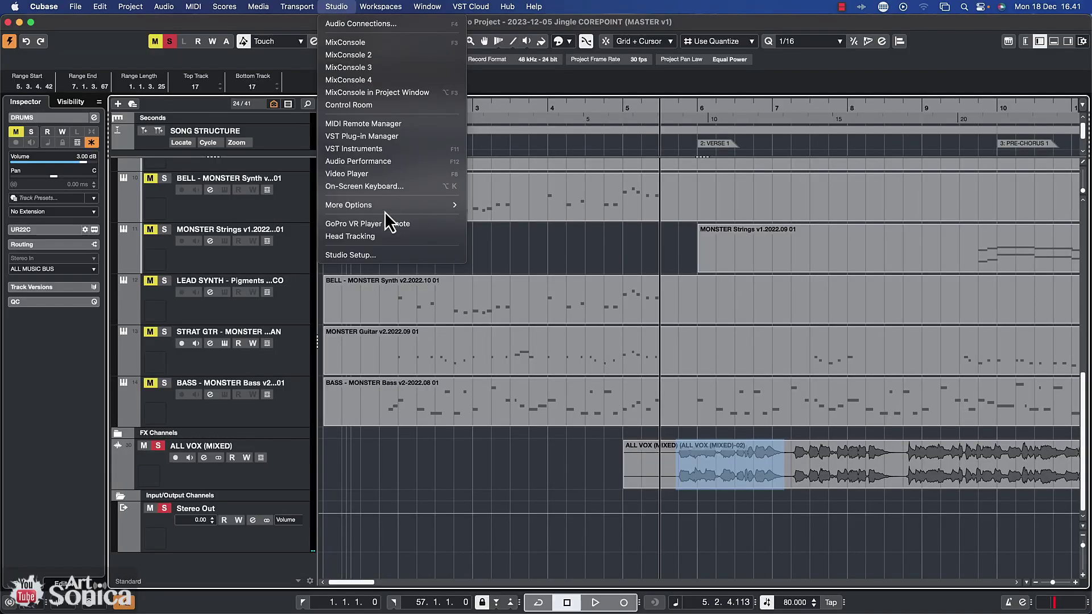
pyautogui.click(398, 255)
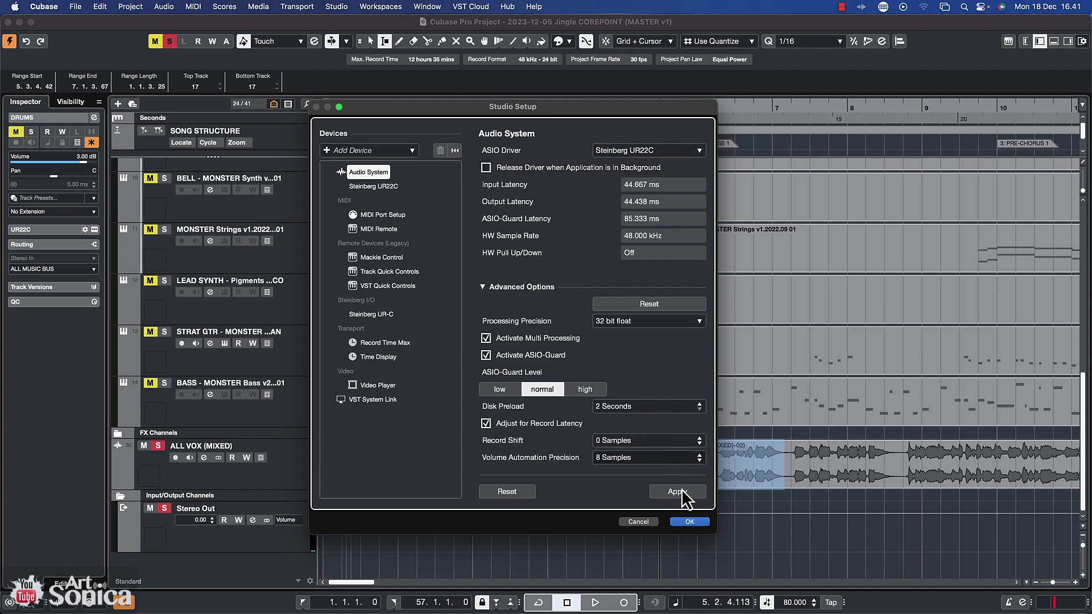
pyautogui.click(669, 492)
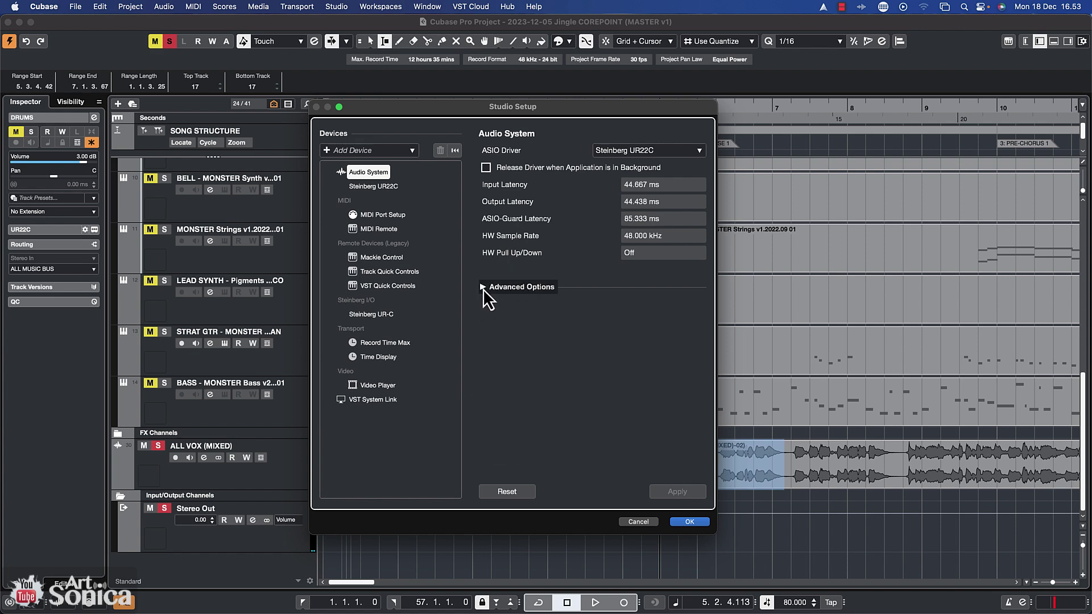
pyautogui.click(483, 287)
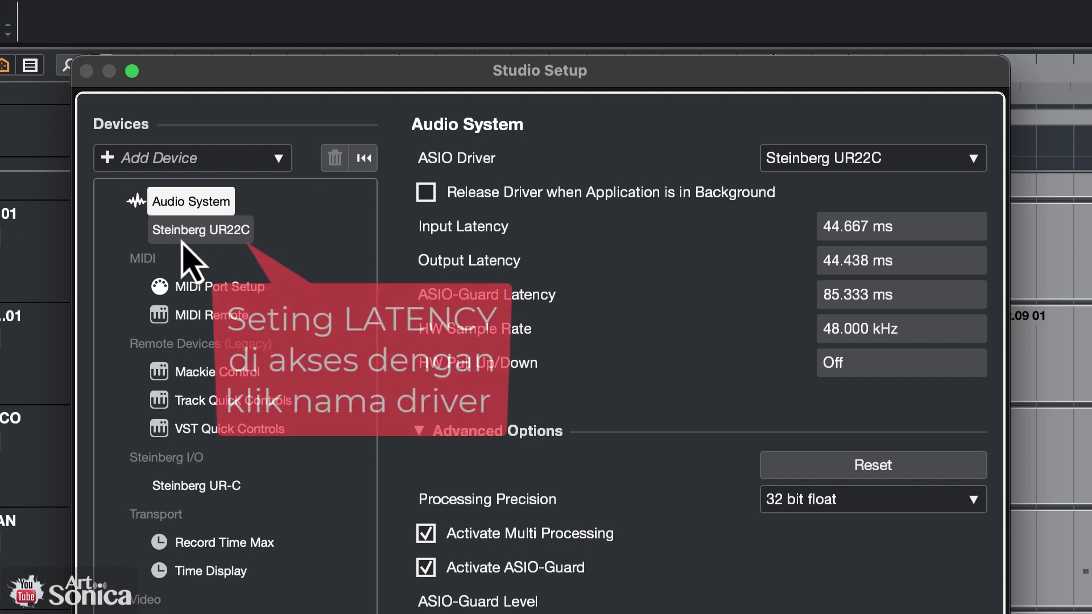
# Step: Open the Steinberg UR22C driver's control panel and set its buffer size to 32 samples
pyautogui.click(213, 232)
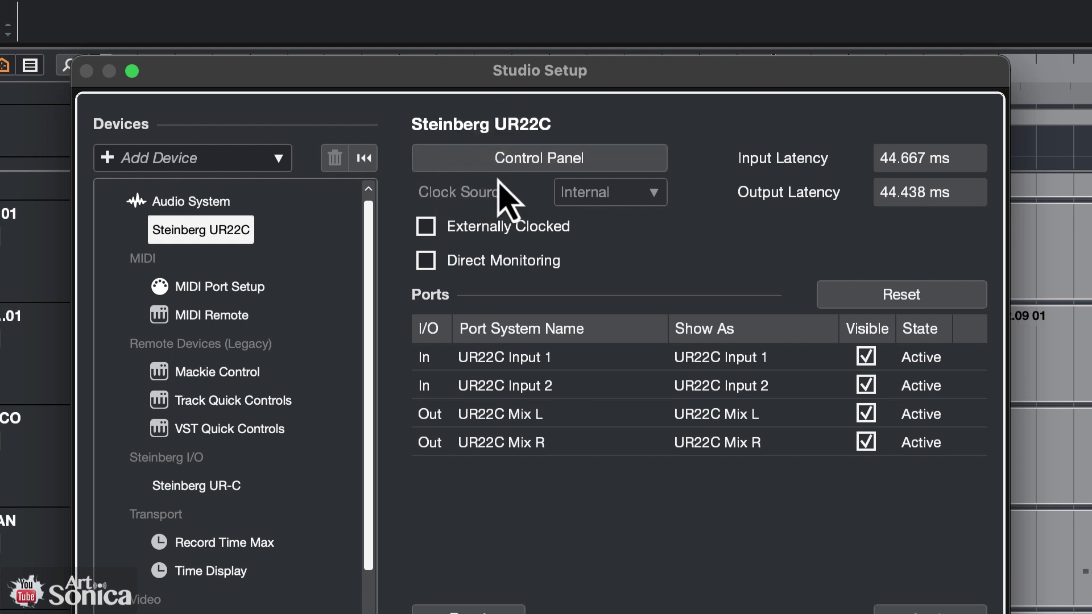
pyautogui.click(530, 161)
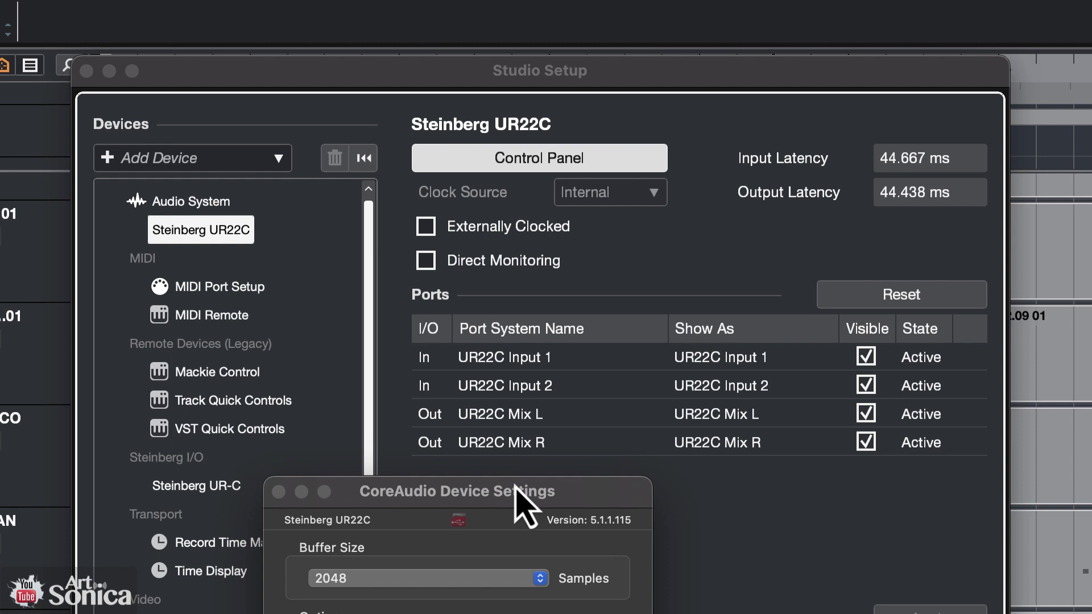
pyautogui.moveTo(513, 500); pyautogui.dragTo(576, 279)
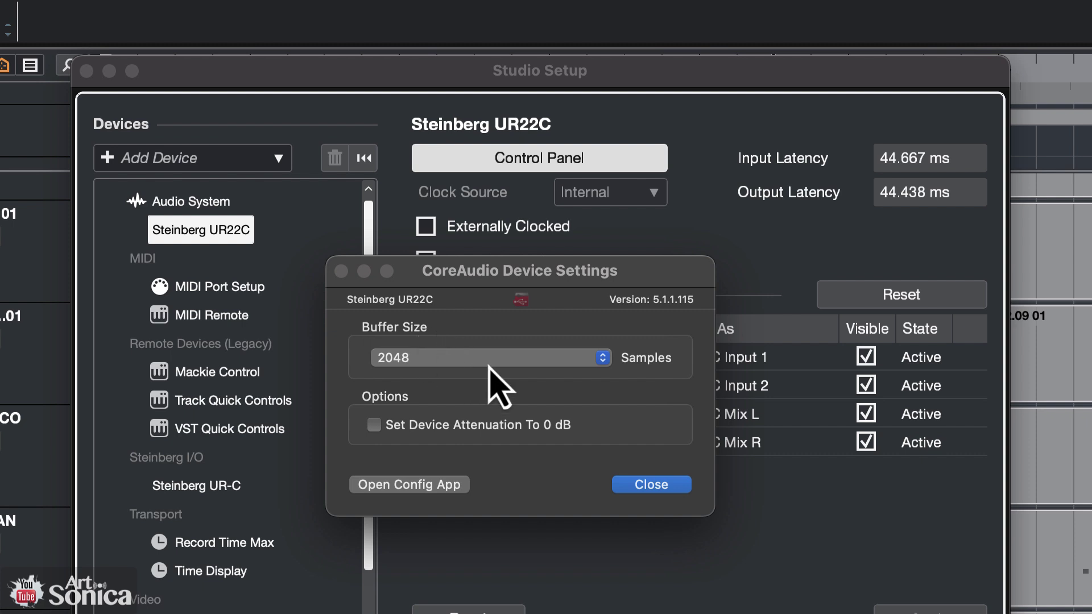
pyautogui.click(469, 359)
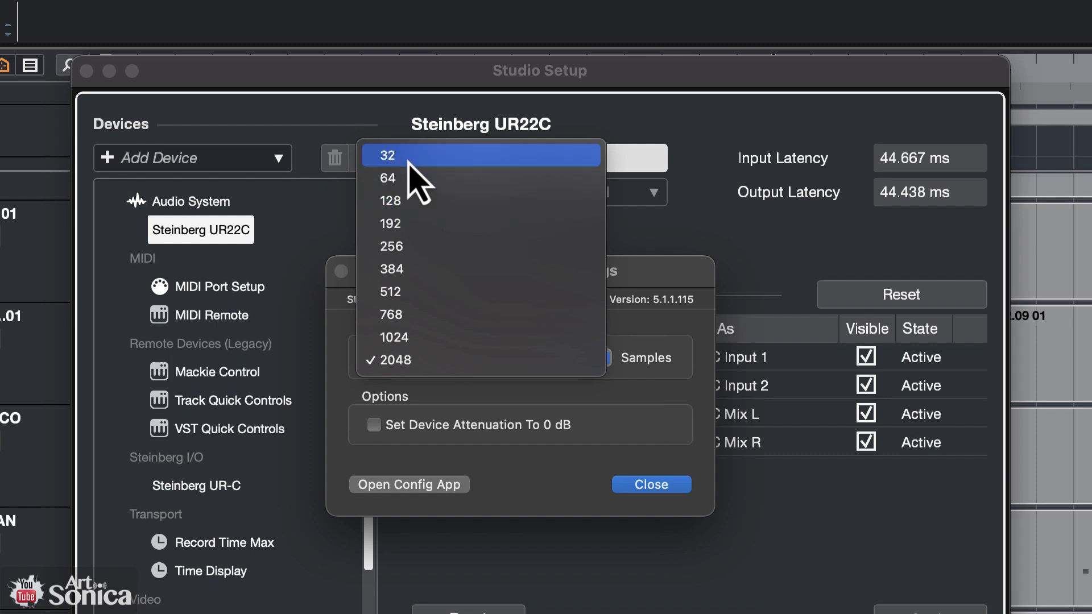
pyautogui.click(449, 181)
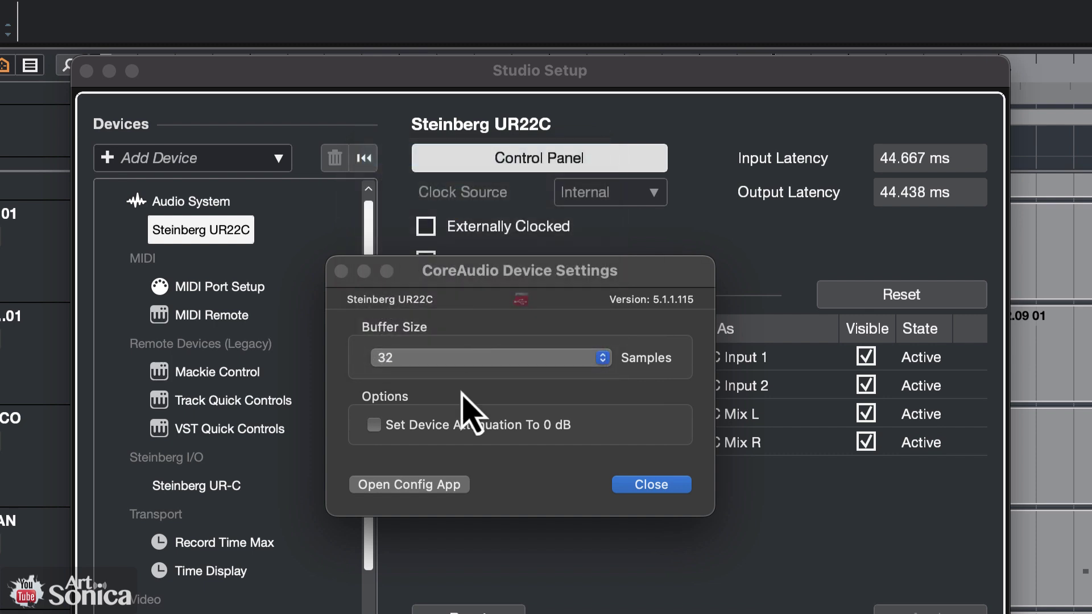
# Step: Keep 32 samples as the Steinberg UR22C buffer size and close the CoreAudio Device Settings
pyautogui.click(420, 358)
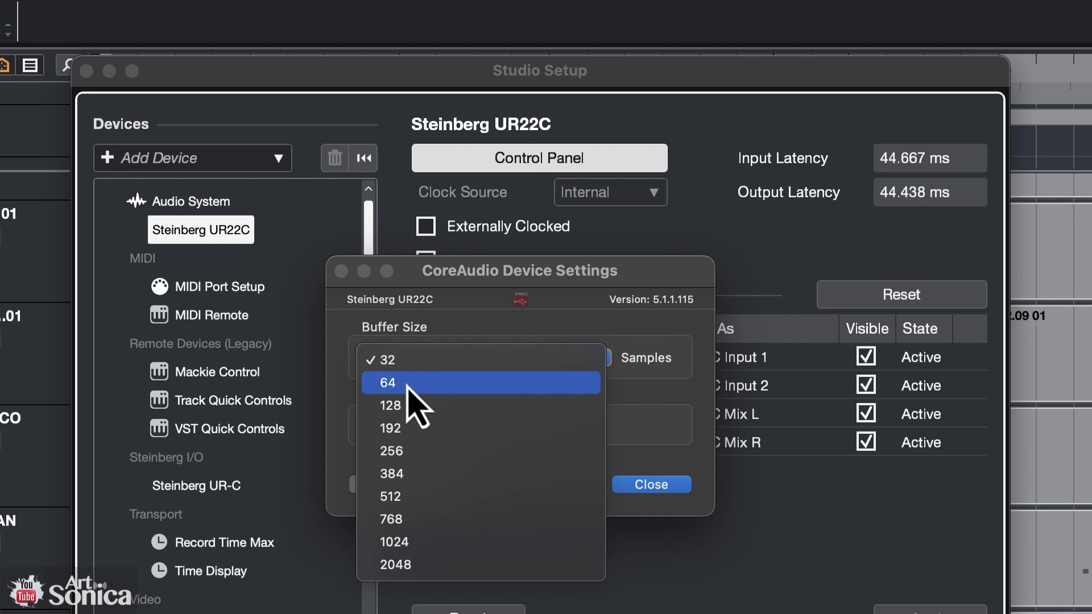
pyautogui.click(422, 360)
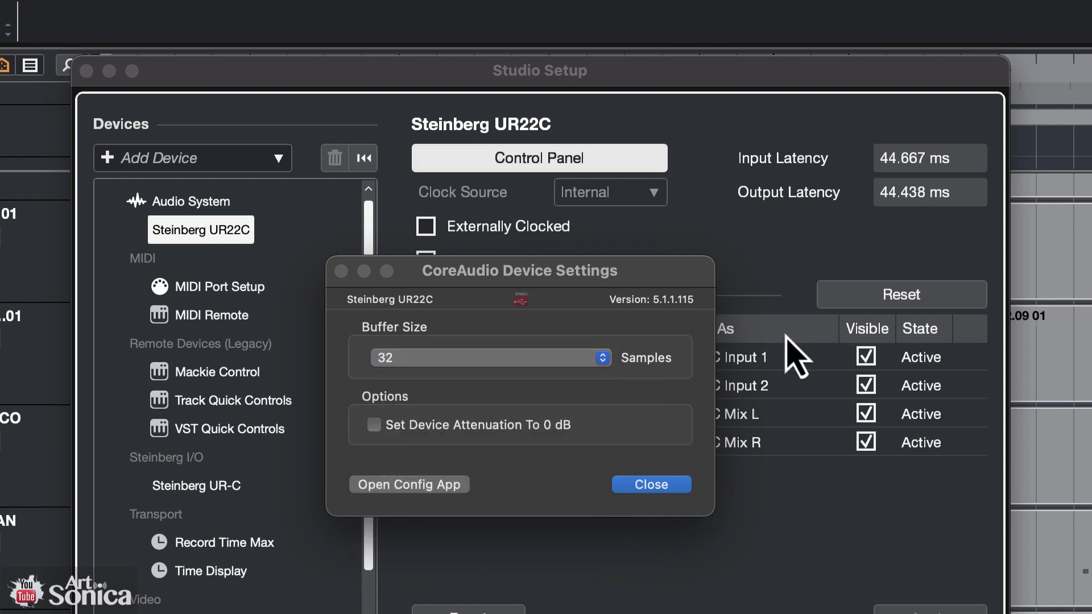
pyautogui.click(655, 486)
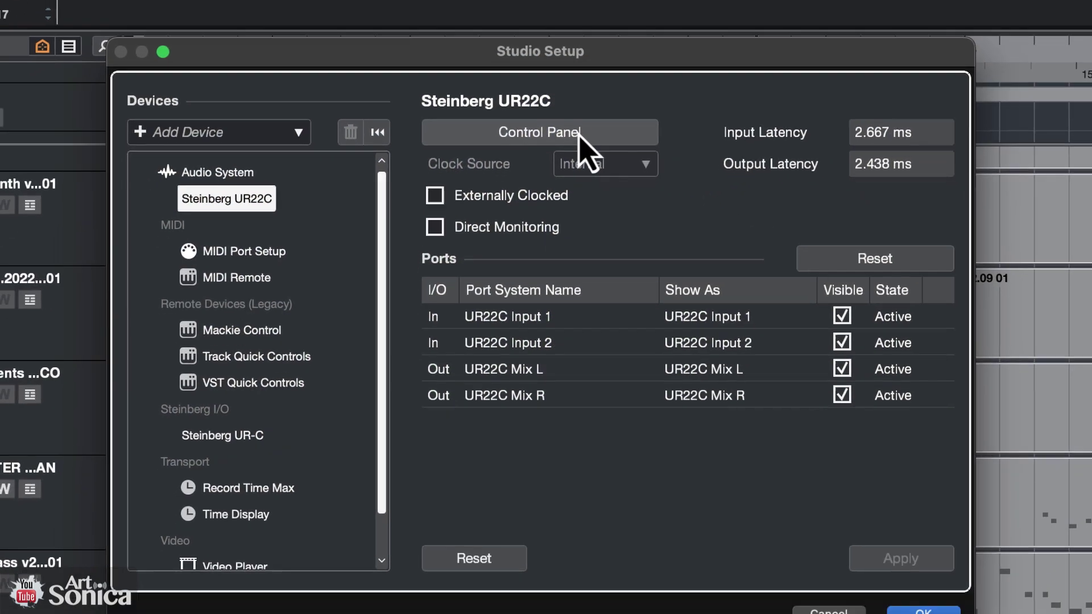
# Step: Reopen the Steinberg UR22C control panel, set the buffer size to 128 samples and close the device settings
pyautogui.click(581, 160)
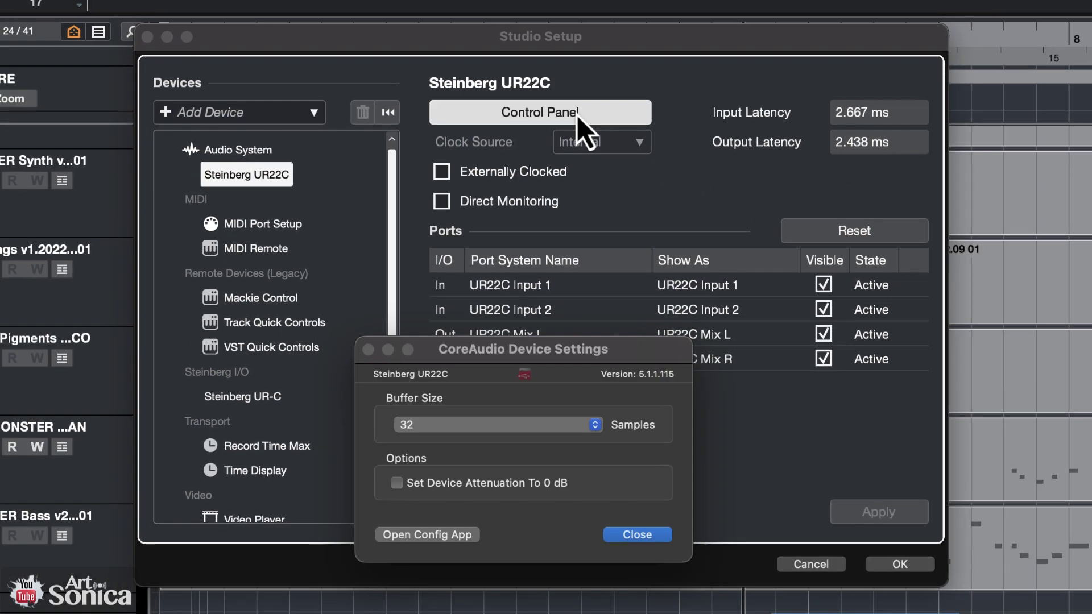
pyautogui.click(441, 430)
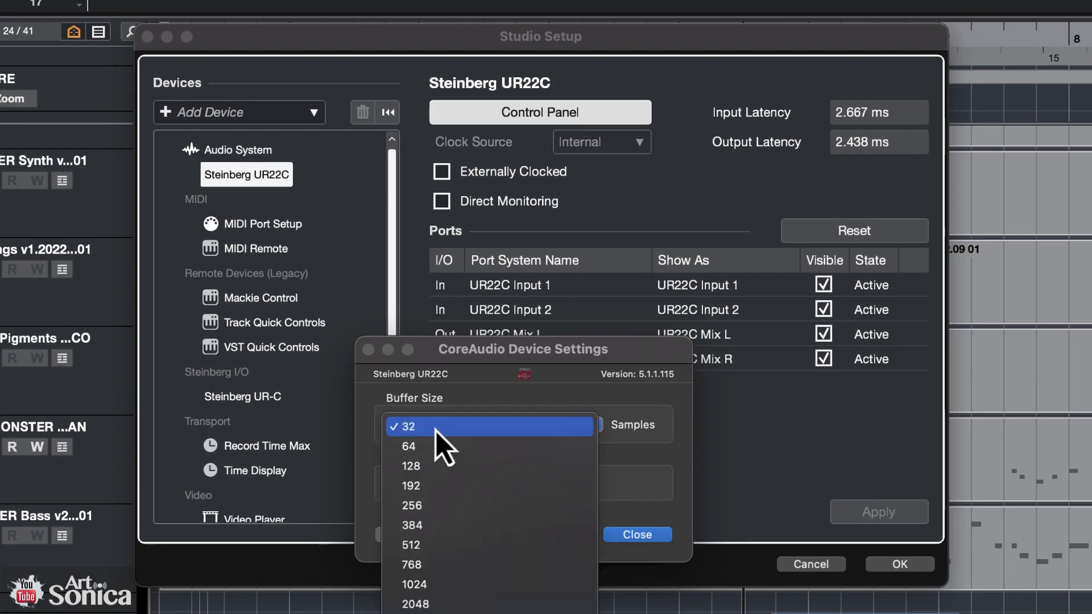
pyautogui.click(424, 468)
pyautogui.click(637, 534)
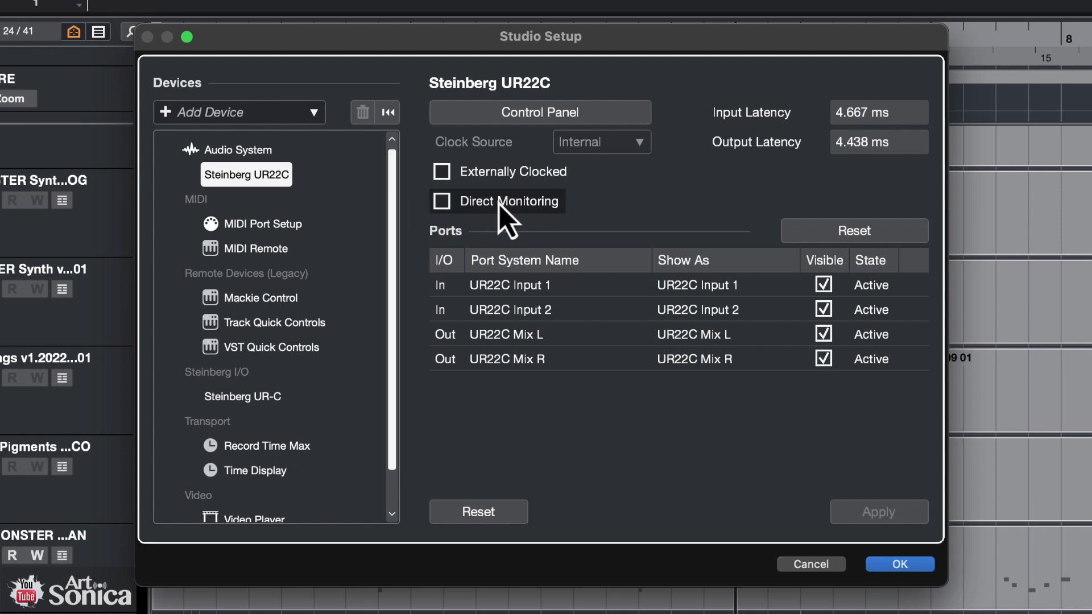
# Step: Enable Direct Monitoring for the Steinberg UR22C, try it off and on again, and confirm the Studio Setup
pyautogui.click(442, 203)
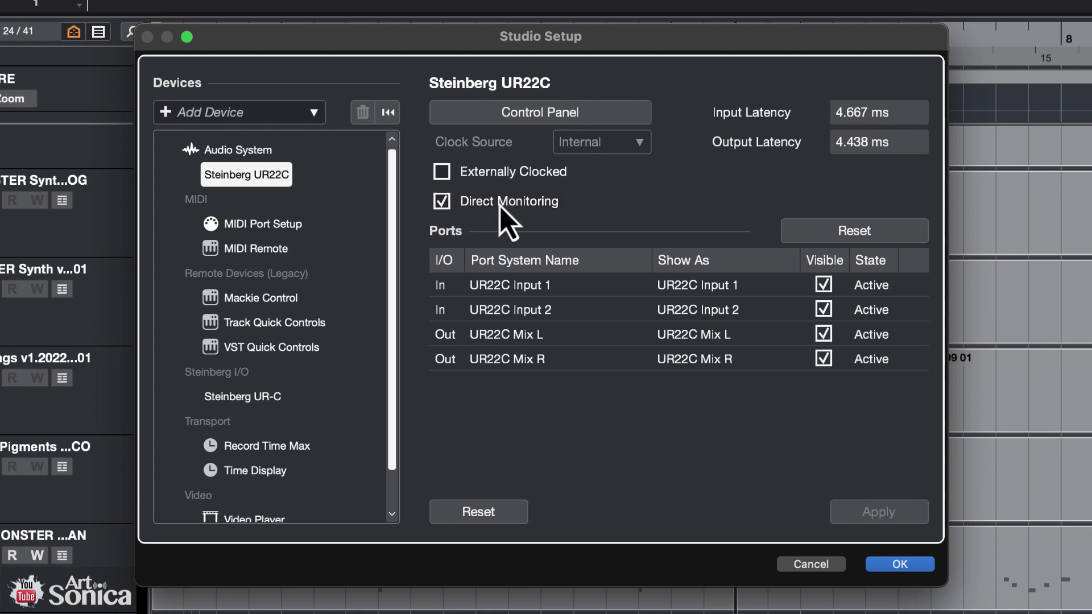
pyautogui.click(444, 208)
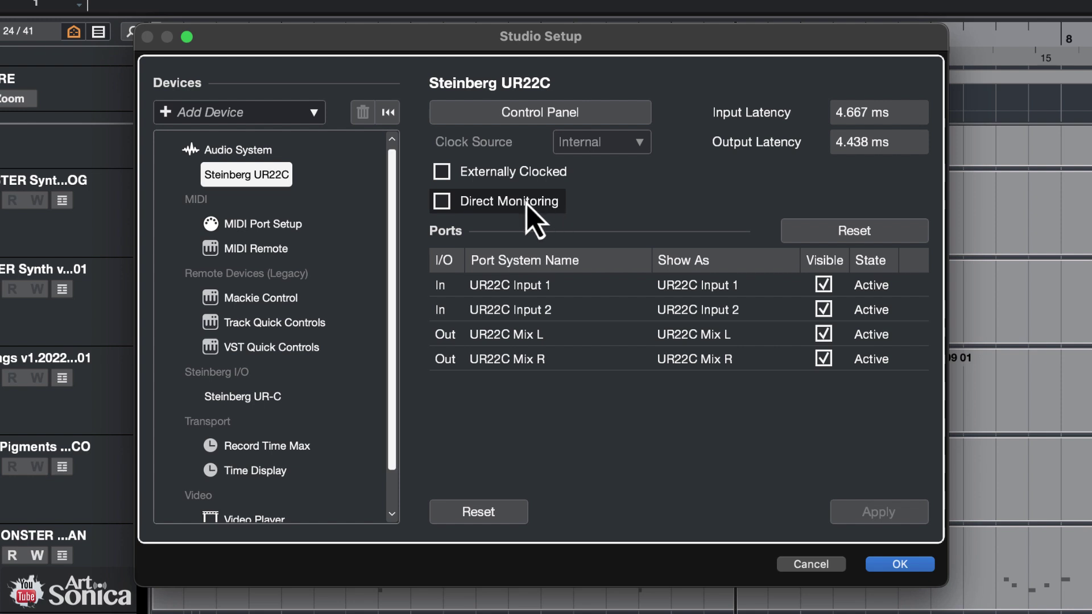
pyautogui.click(447, 205)
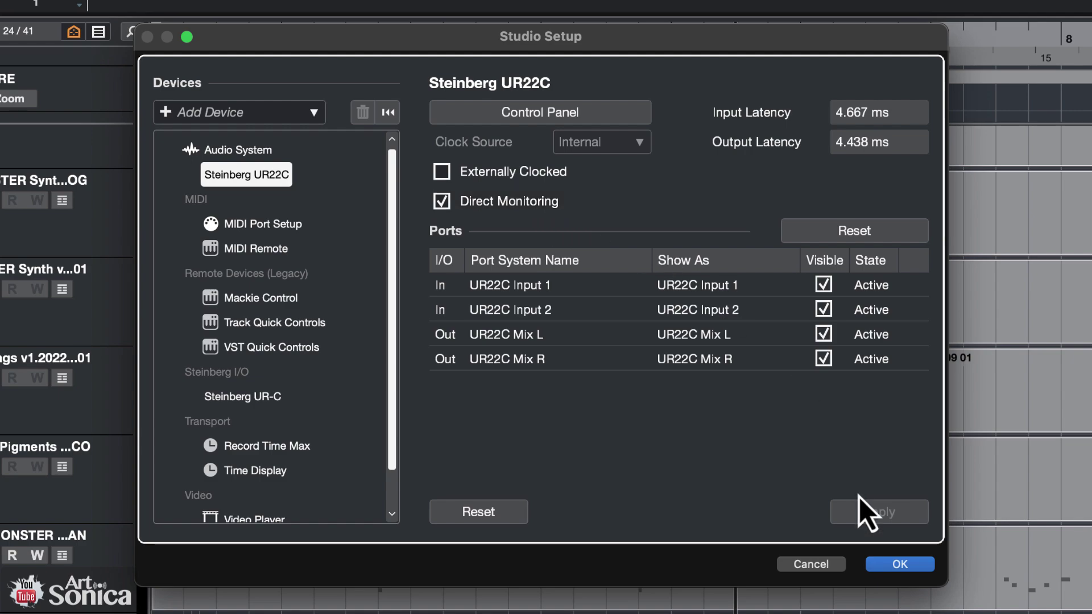
pyautogui.click(891, 571)
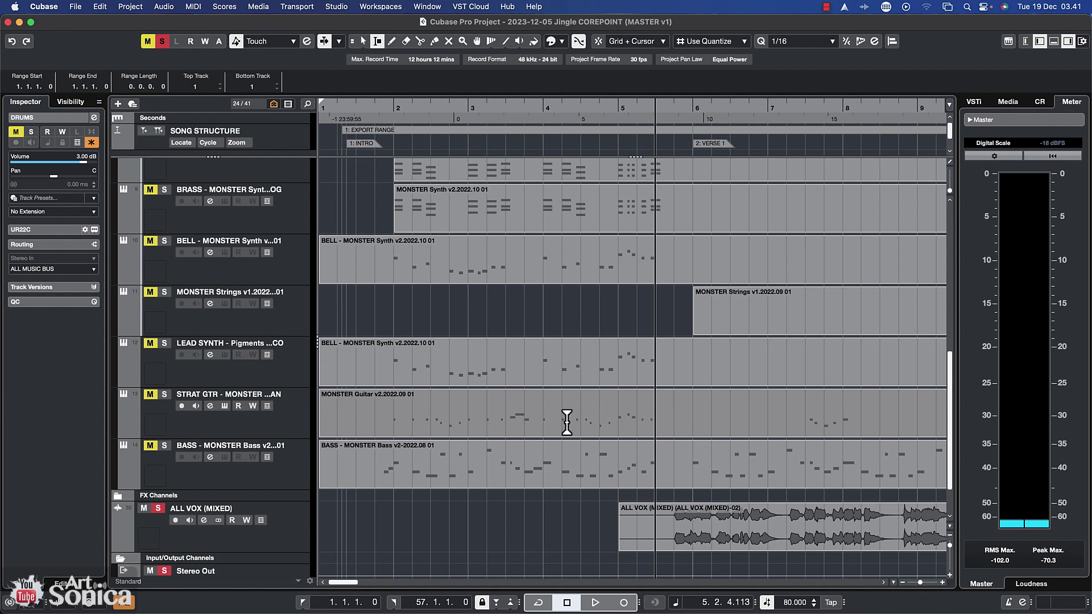
# Step: Select the ALL VOX (MIXED) track and expand its UR22C hardware section to show the Input 1 controls
pyautogui.scroll(1, 471, 443)
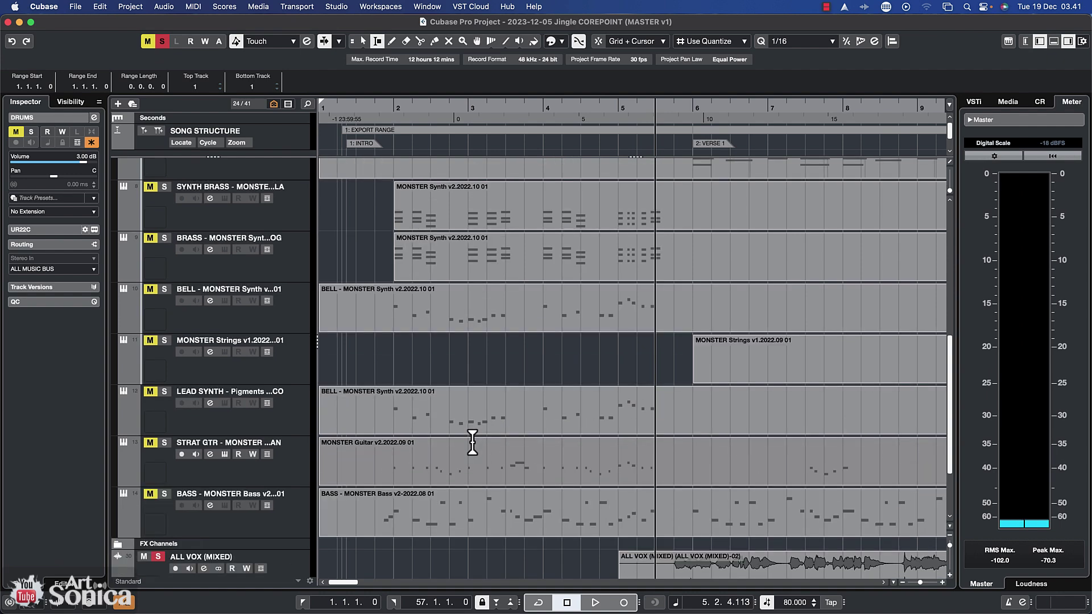
pyautogui.scroll(7, 472, 442)
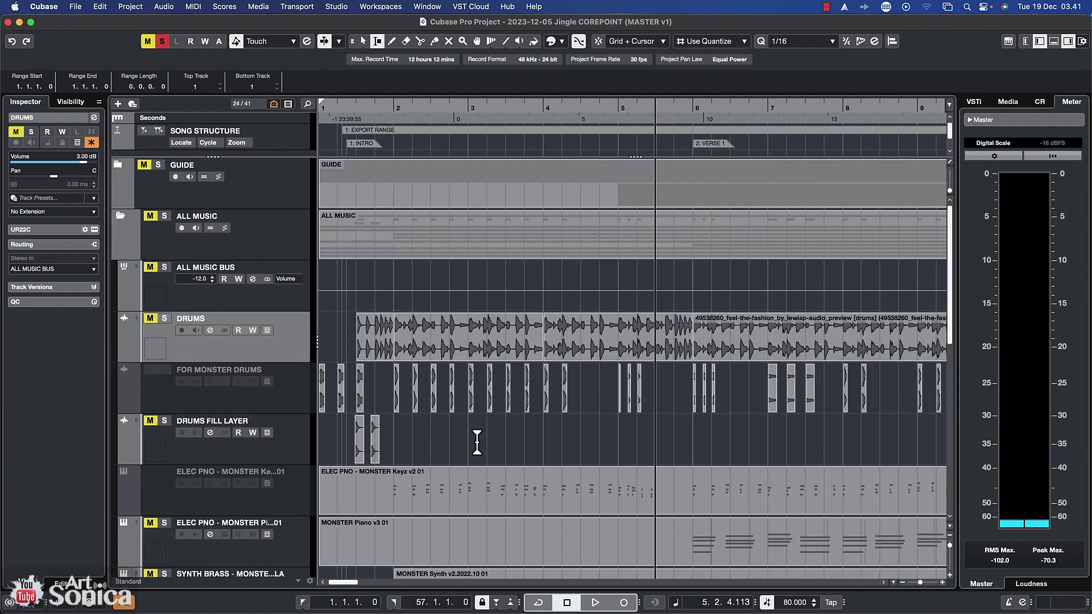
pyautogui.scroll(-9, 466, 435)
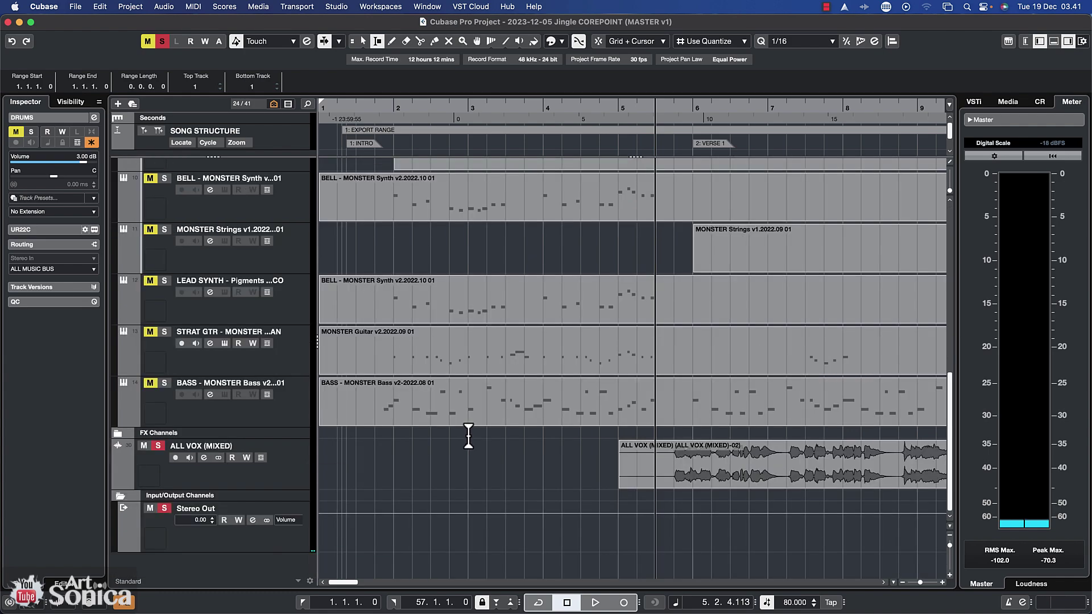
pyautogui.click(324, 471)
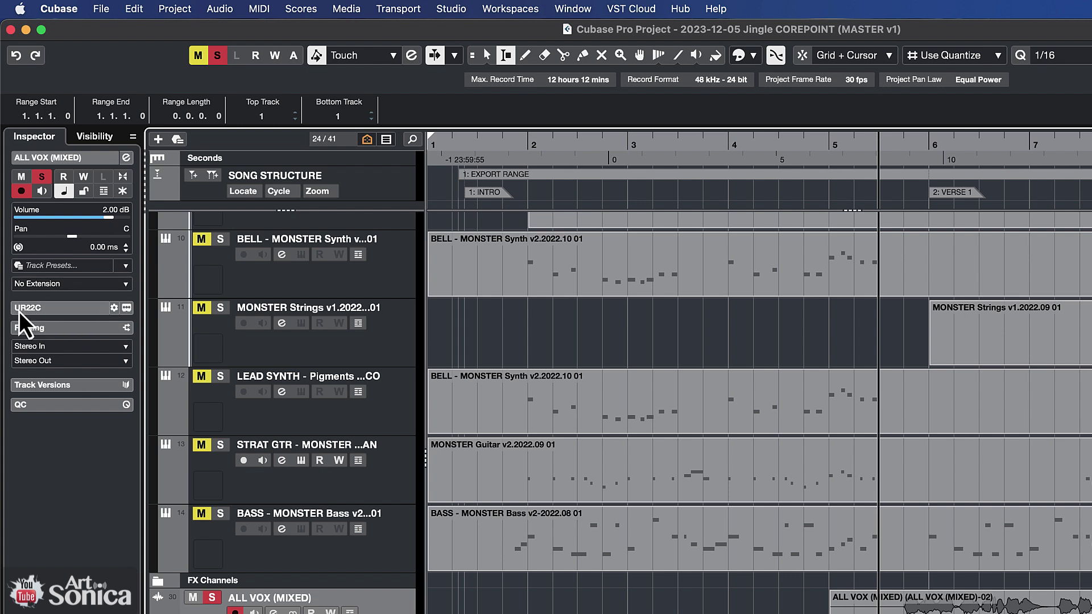
pyautogui.click(56, 311)
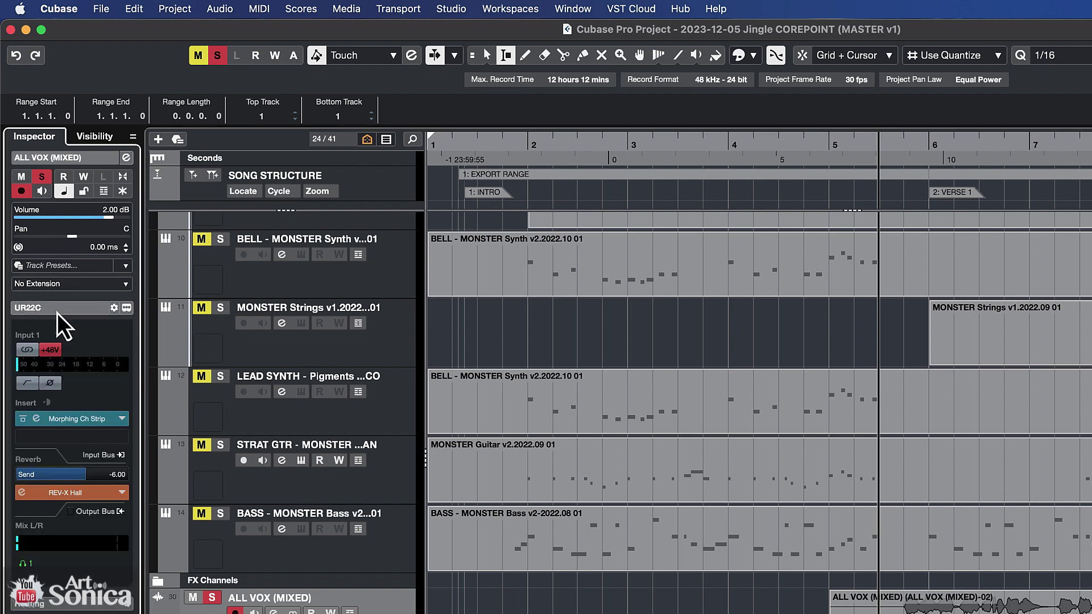
pyautogui.click(49, 385)
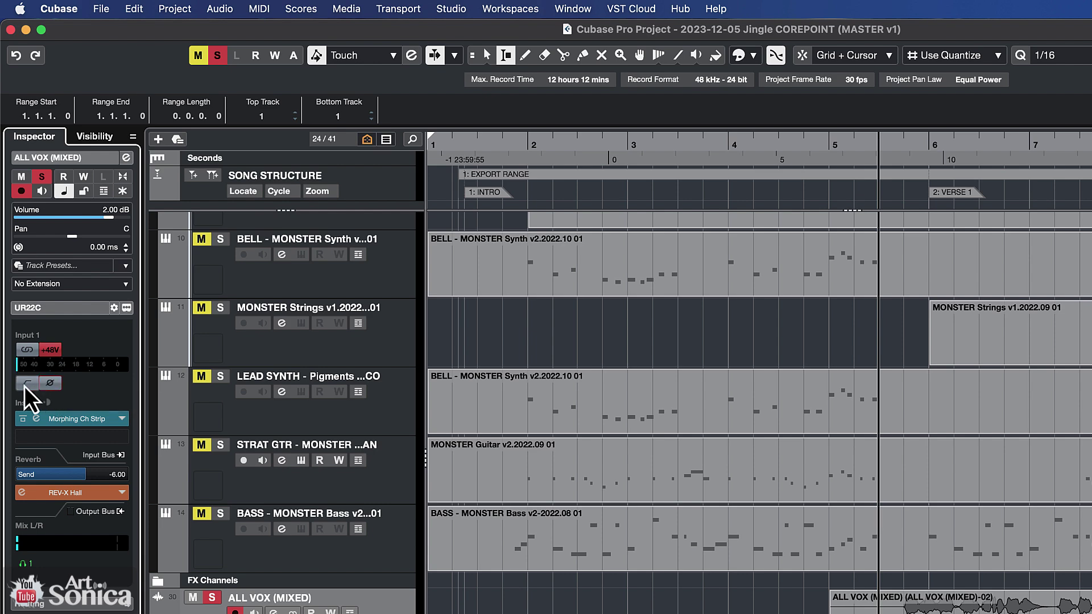
pyautogui.click(22, 387)
# Step: Turn up the Morphing knob in the UR22C Morphing Ch Strip insert and view the REV-X Hall reverb editor, closing both
pyautogui.click(35, 422)
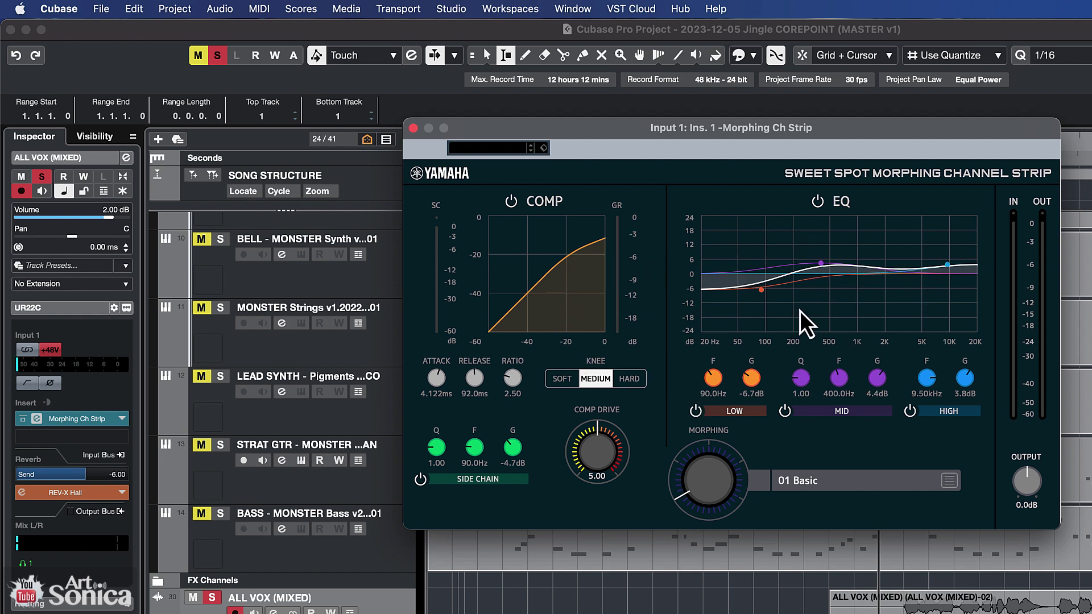
pyautogui.moveTo(707, 485); pyautogui.dragTo(663, 449)
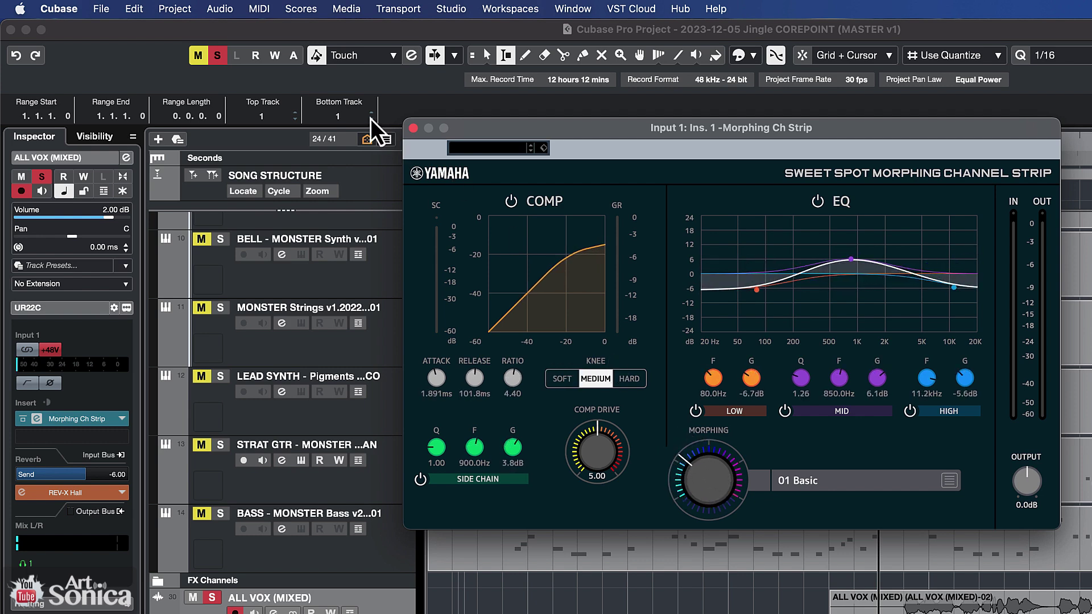
pyautogui.click(414, 129)
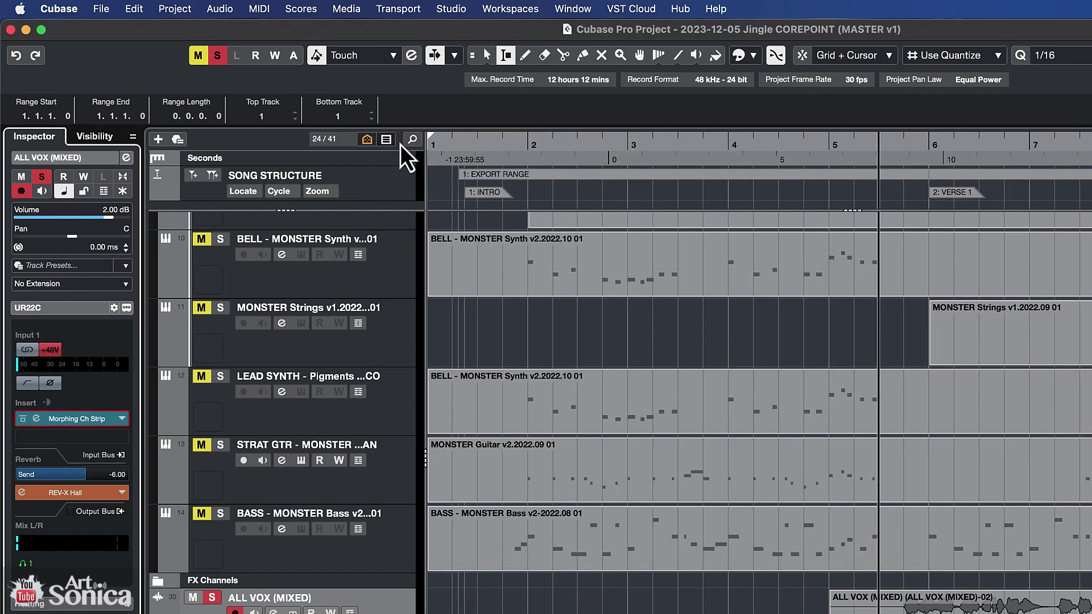
pyautogui.click(22, 493)
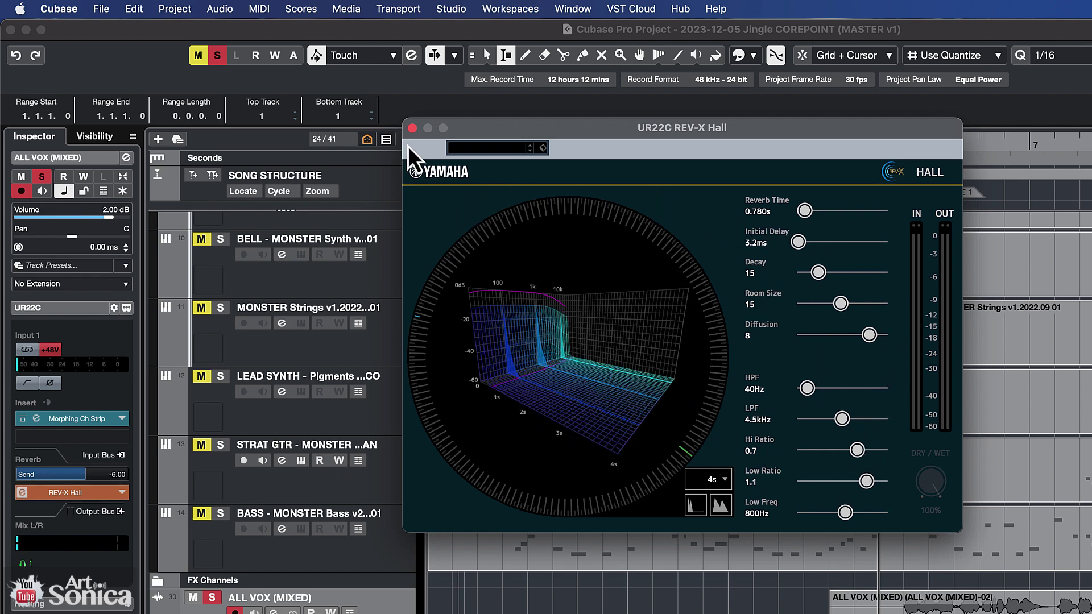
pyautogui.click(413, 128)
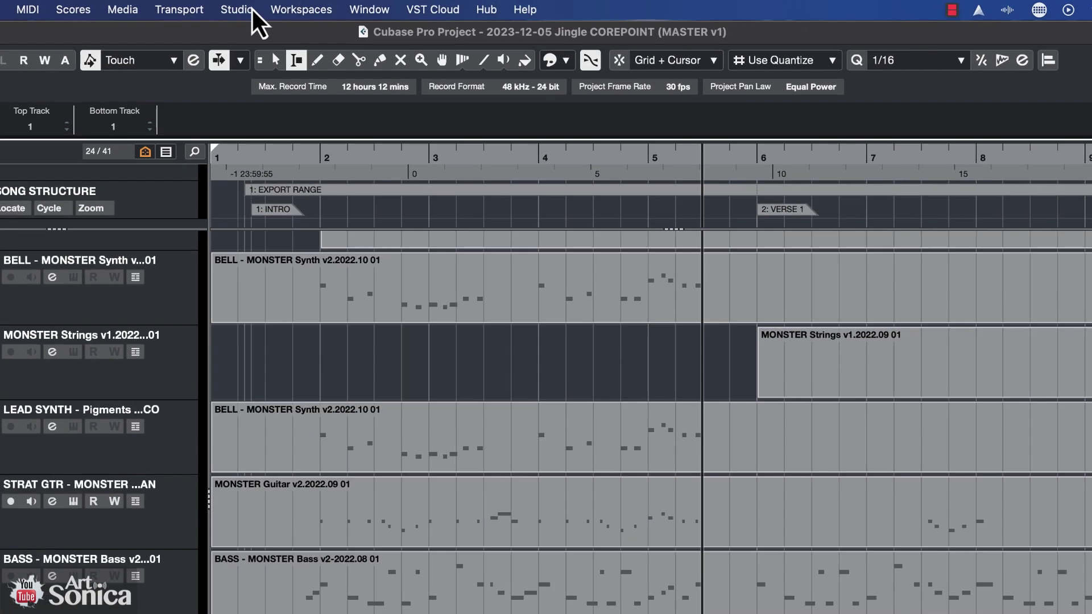
# Step: Open the Audio Connections and review the Inputs, Outputs, Group/FX, External FX, External Instruments and Control Room pages
pyautogui.click(343, 6)
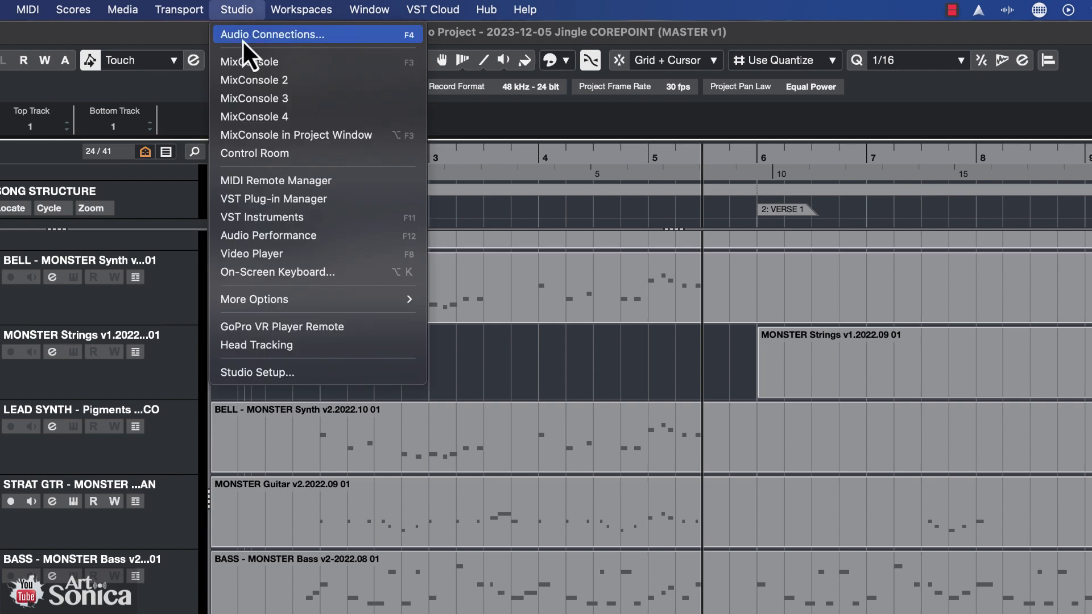
pyautogui.click(288, 34)
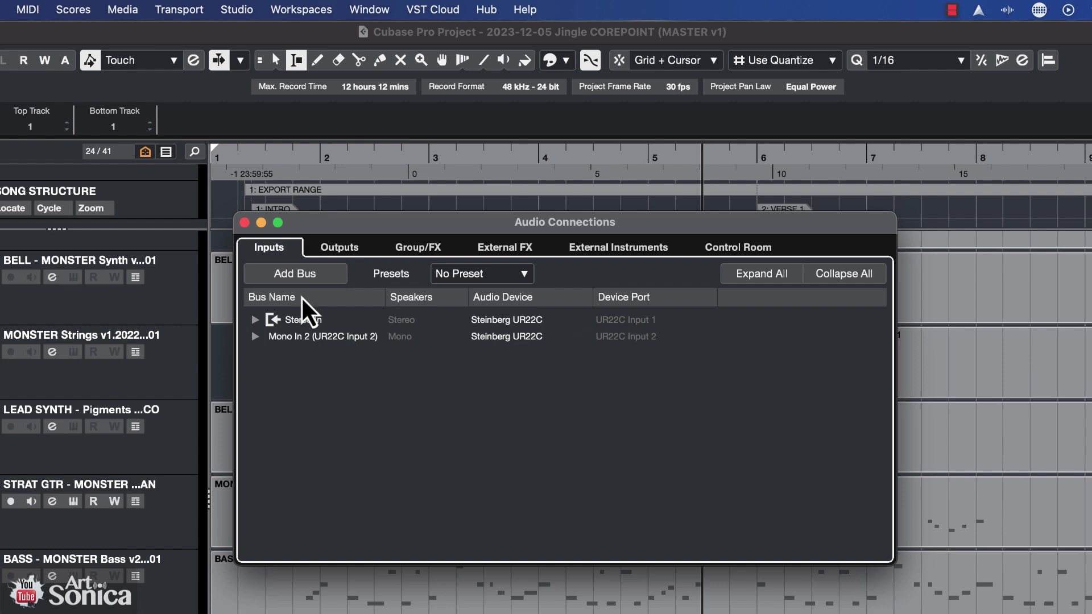
pyautogui.click(338, 247)
pyautogui.click(404, 250)
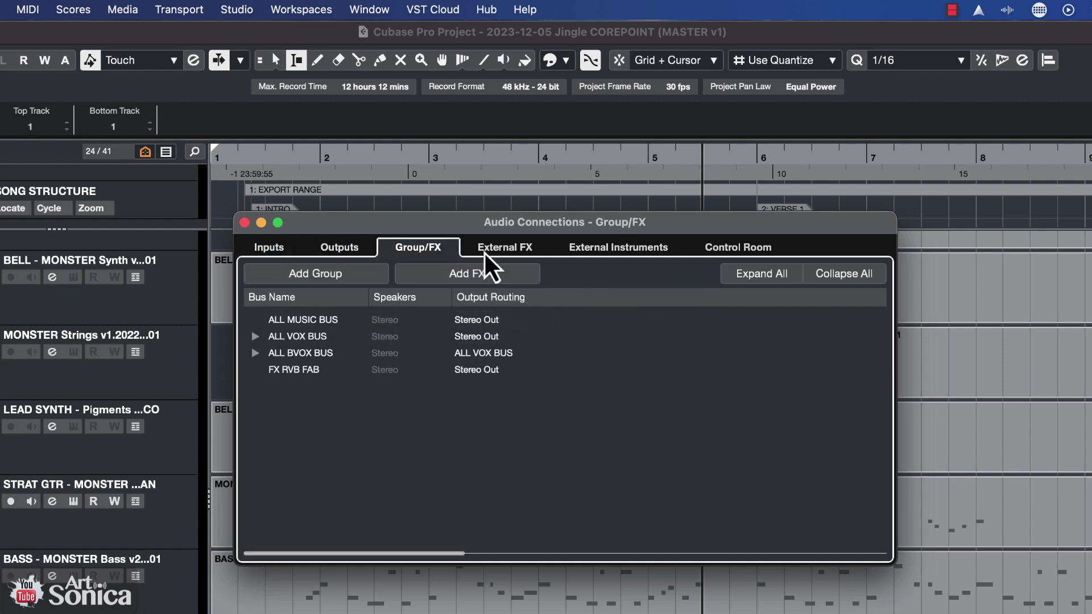
pyautogui.click(501, 248)
pyautogui.click(598, 251)
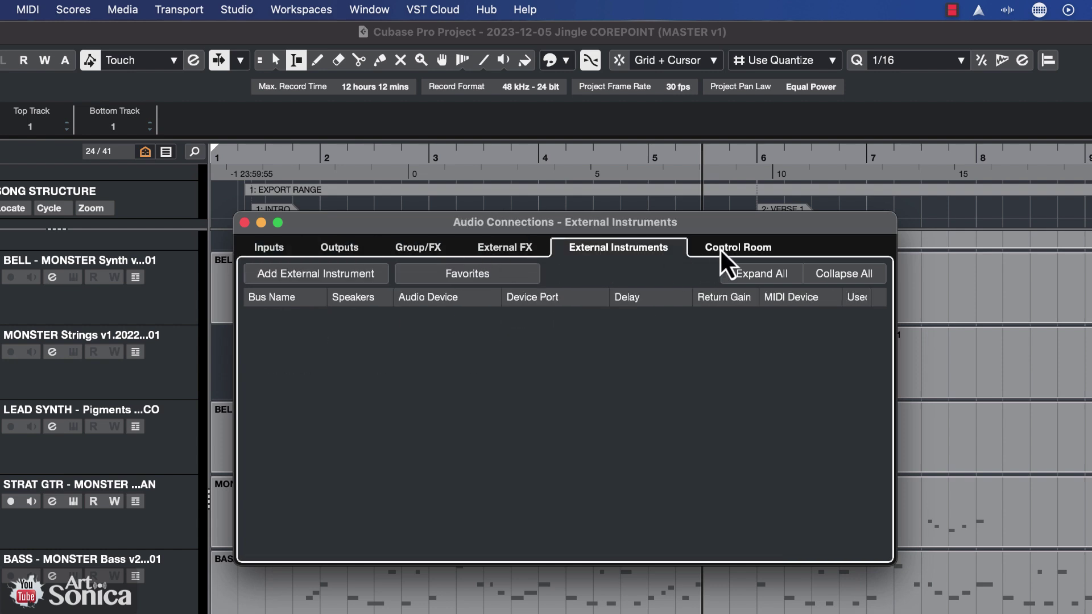
pyautogui.click(719, 248)
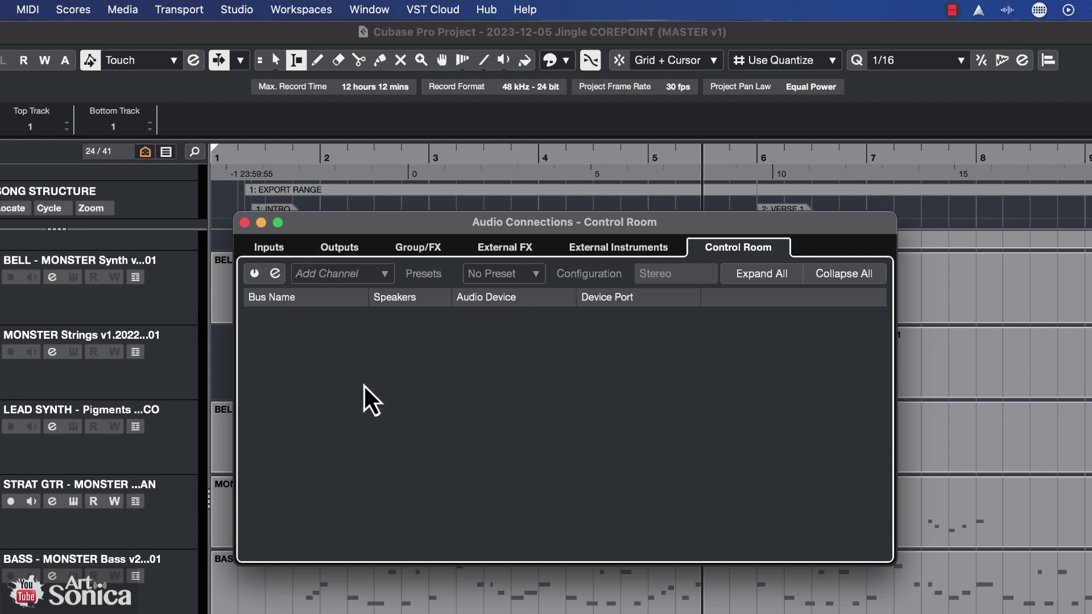
# Step: Assign the Stereo Out bus's Left channel to UR22C Mix L and Right to UR22C Mix R, and close the Audio Connections
pyautogui.click(341, 247)
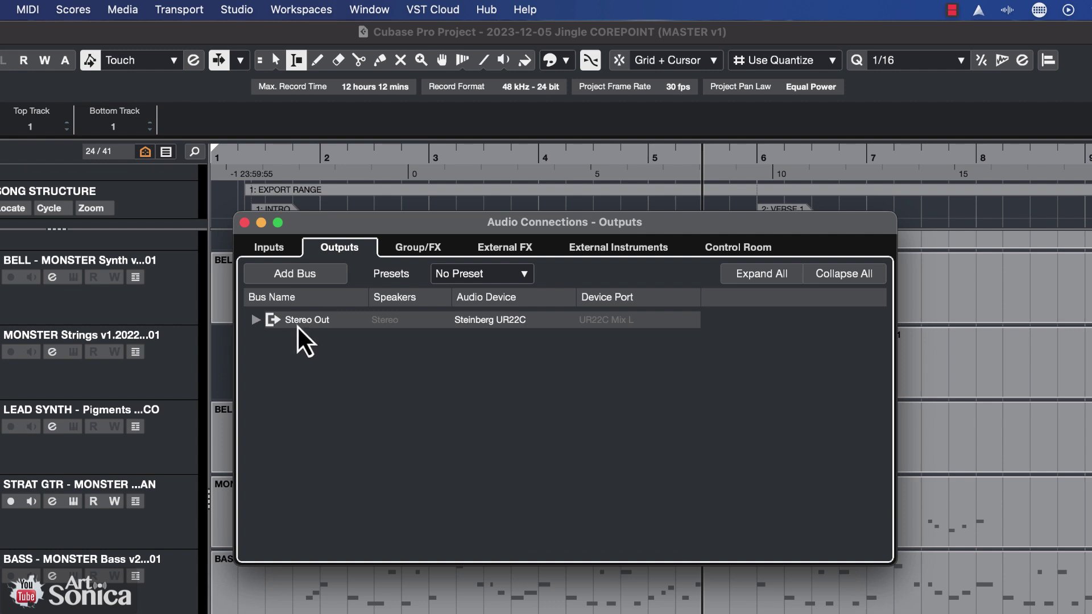
pyautogui.click(256, 320)
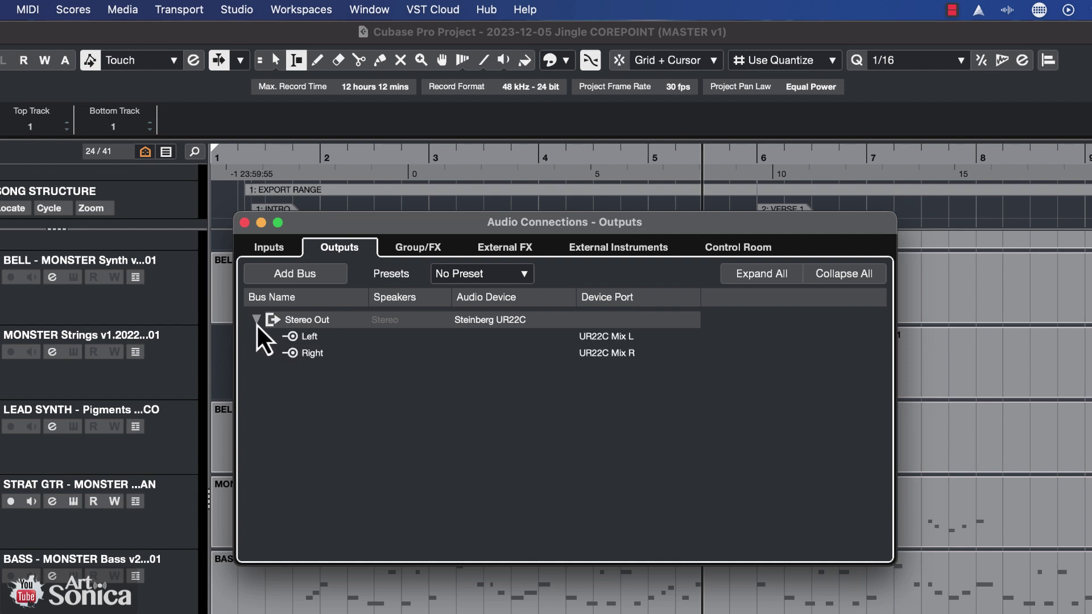
pyautogui.click(596, 336)
pyautogui.click(596, 388)
pyautogui.click(606, 353)
pyautogui.click(605, 352)
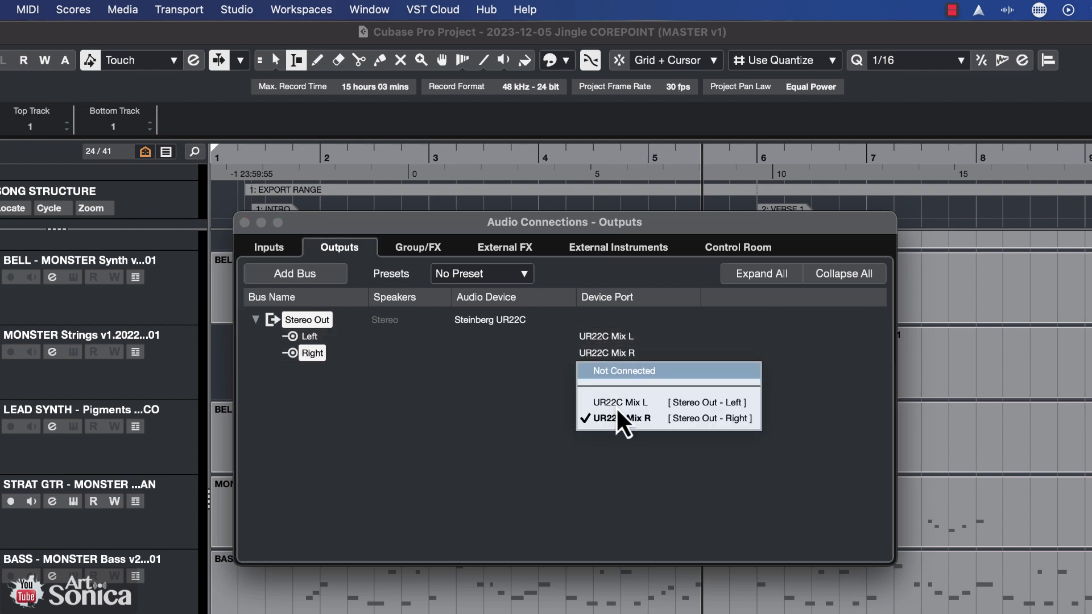
pyautogui.click(621, 419)
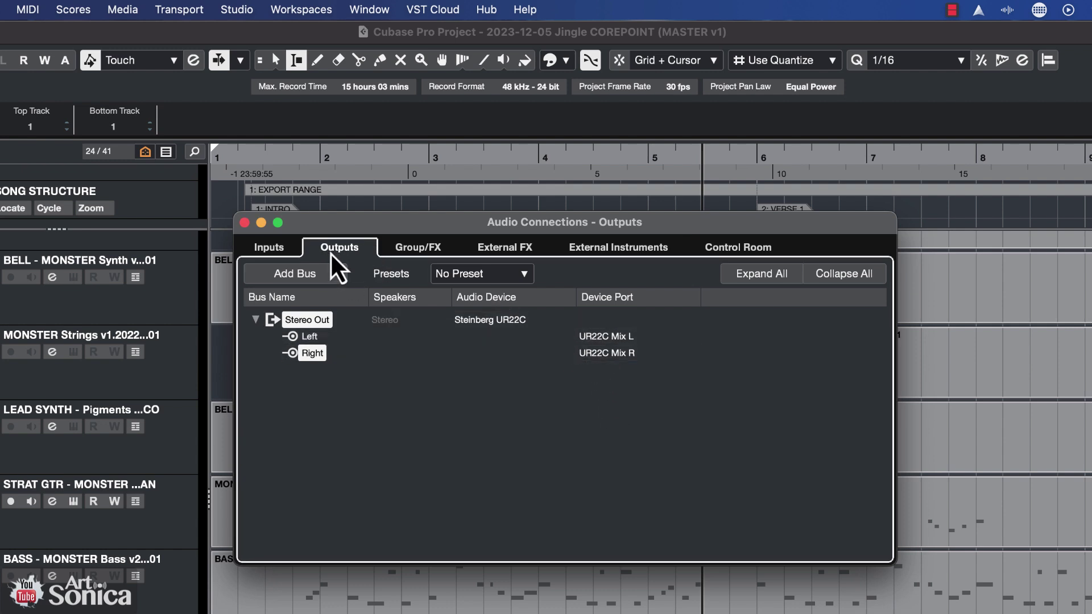
pyautogui.click(244, 223)
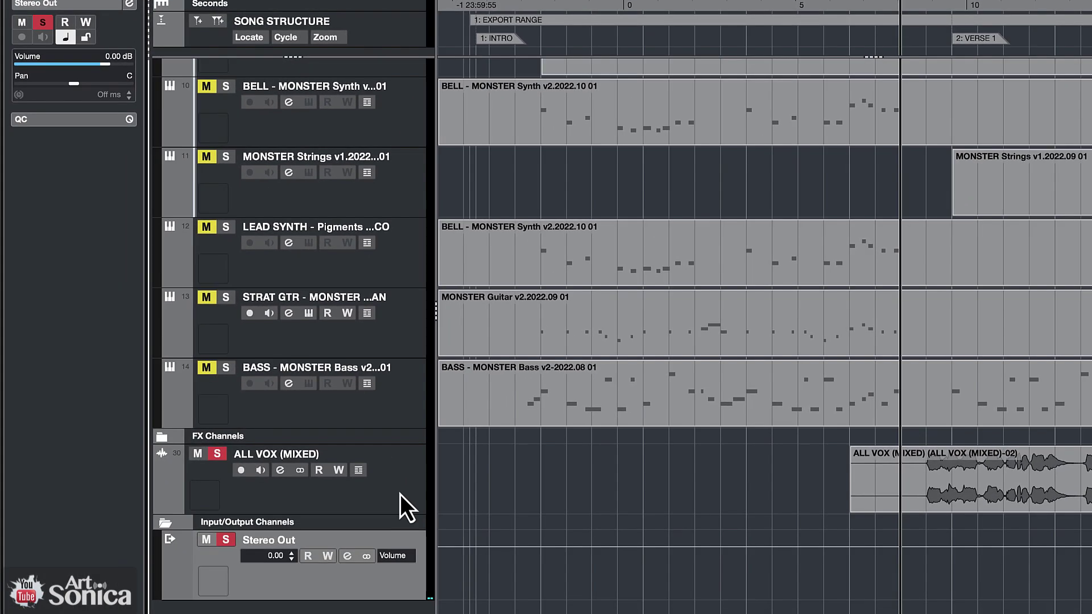
# Step: Select the ALL VOX (MIXED) track and review the buses available for its output routing
pyautogui.click(401, 494)
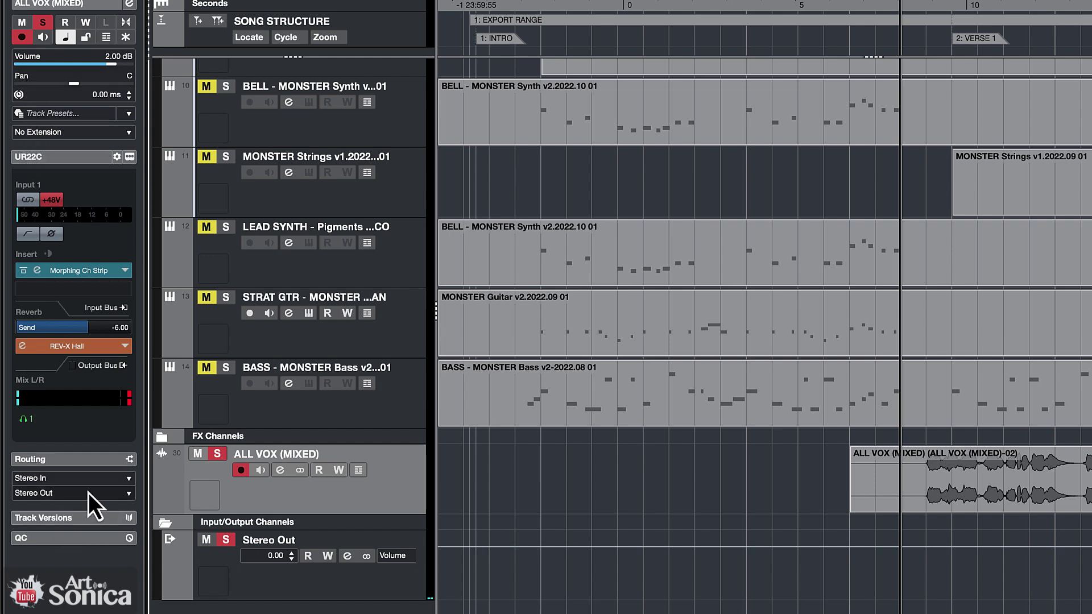
pyautogui.click(124, 494)
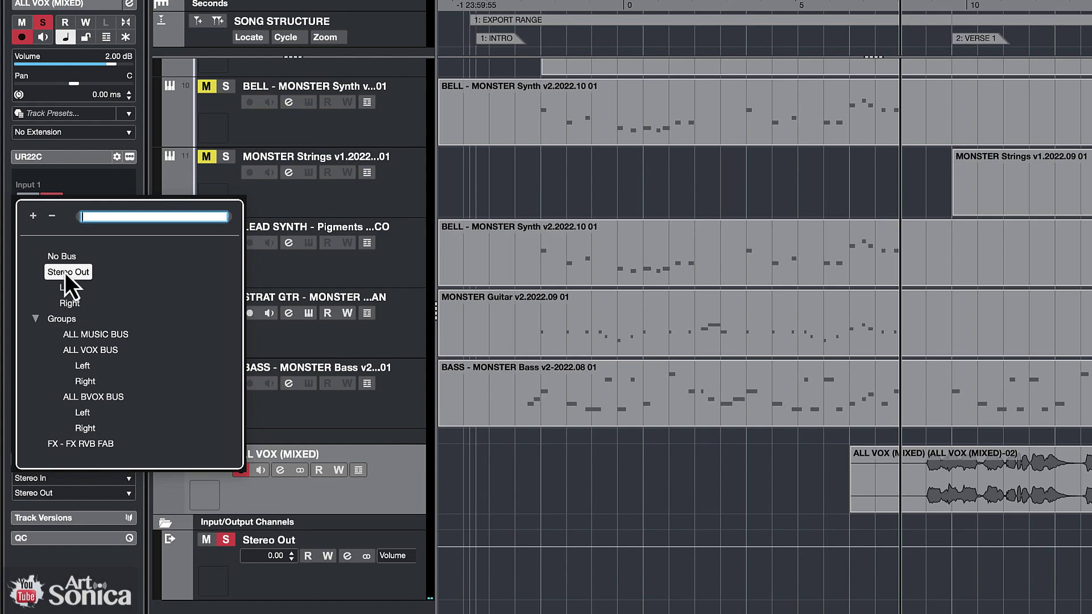
pyautogui.click(109, 494)
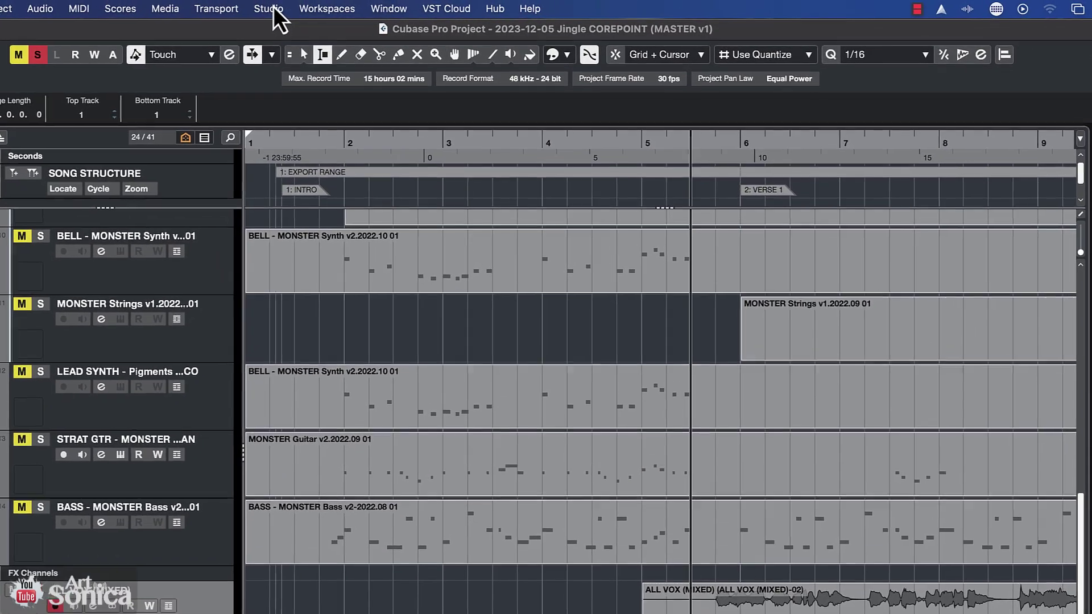
# Step: Add three stereo output buses on the Outputs page of the Audio Connections
pyautogui.click(337, 7)
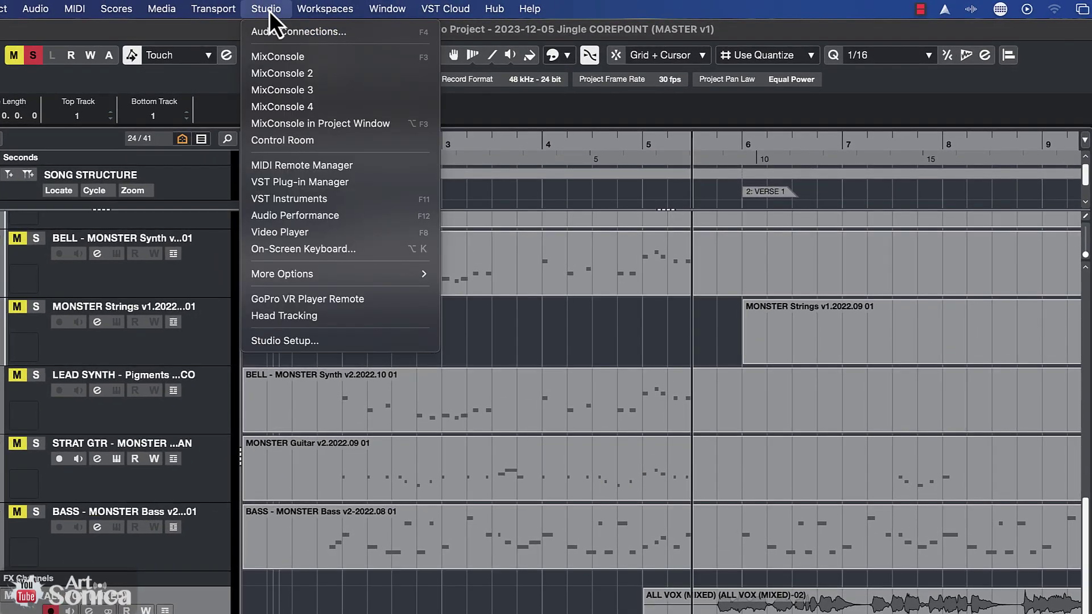
pyautogui.click(281, 33)
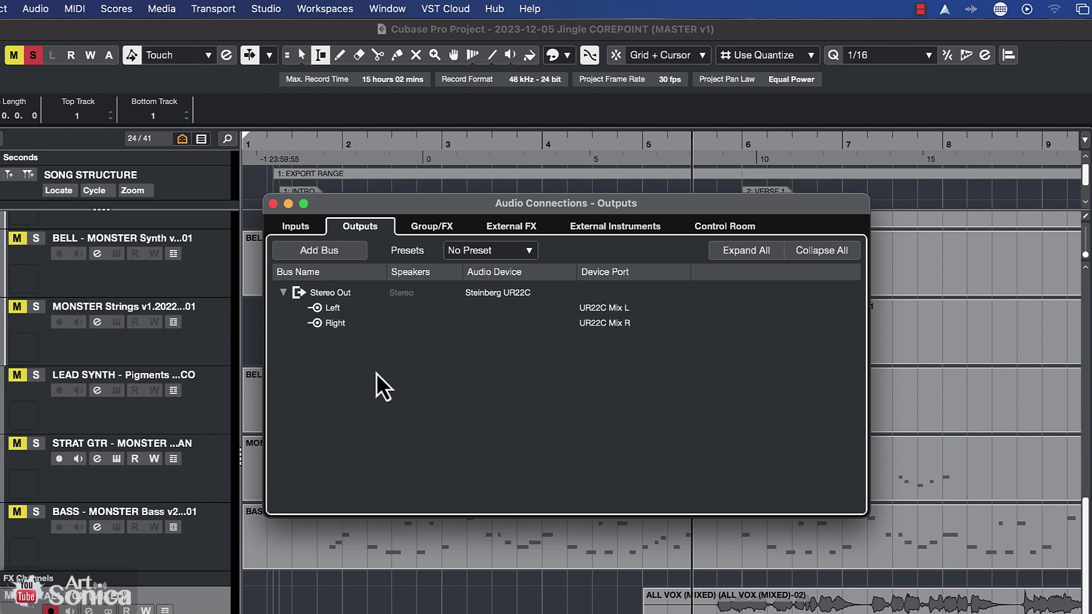
pyautogui.click(342, 252)
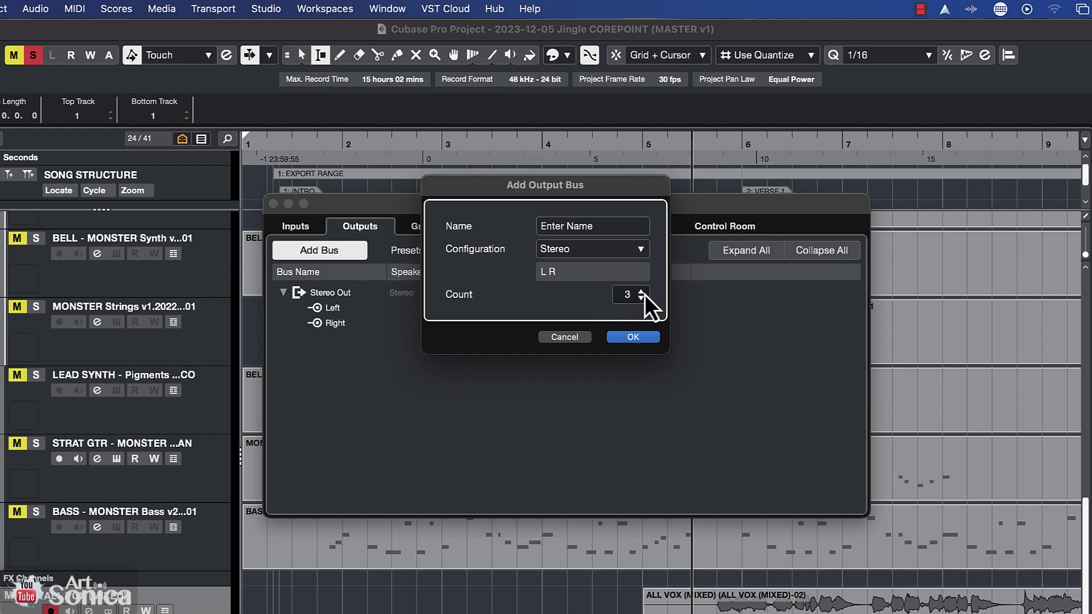
pyautogui.click(642, 250)
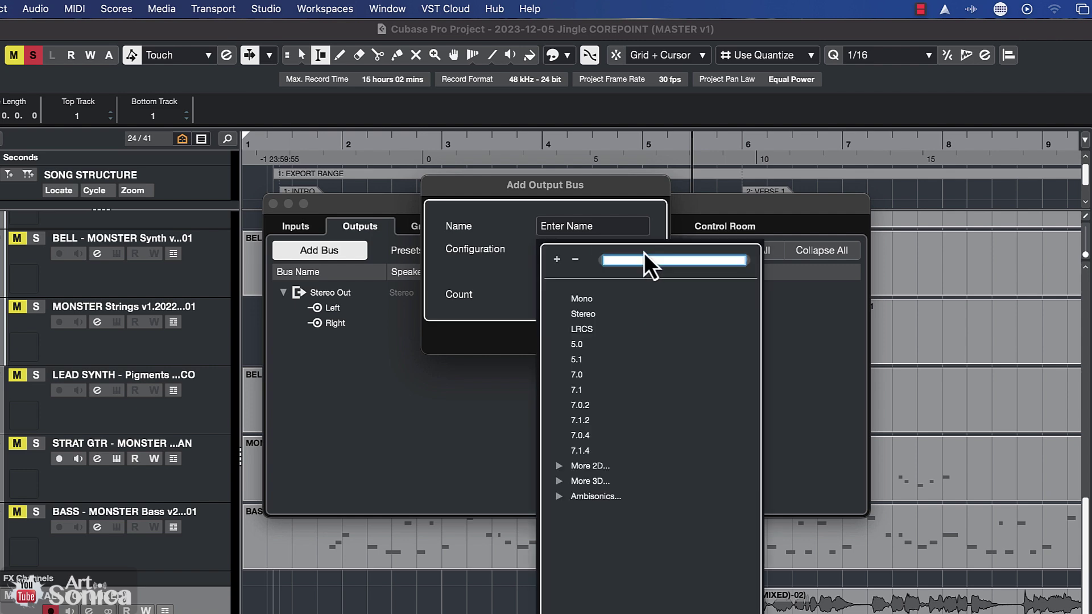
pyautogui.click(595, 316)
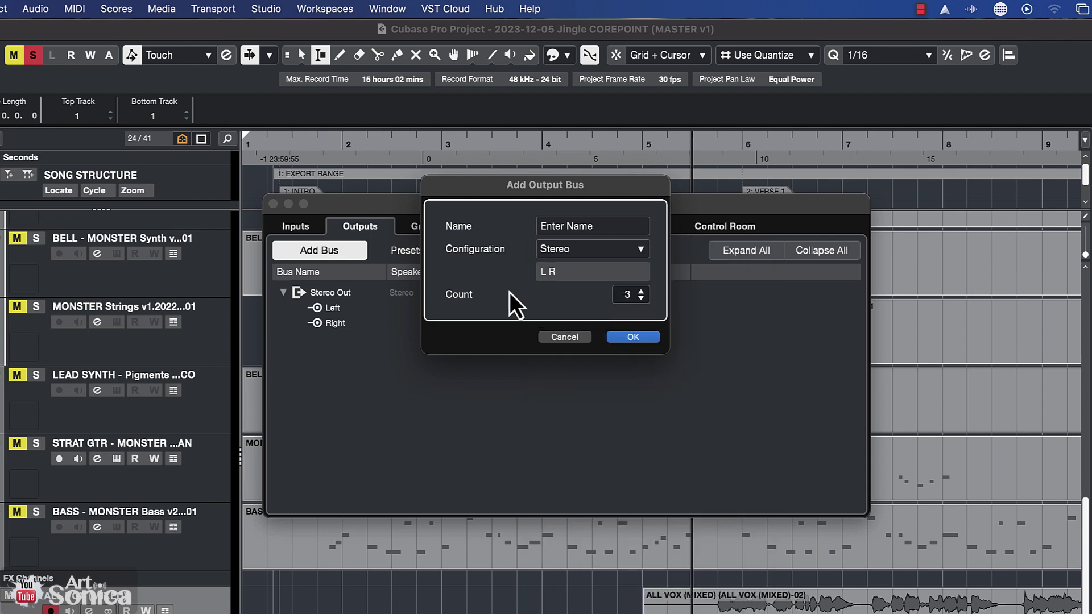
pyautogui.click(645, 339)
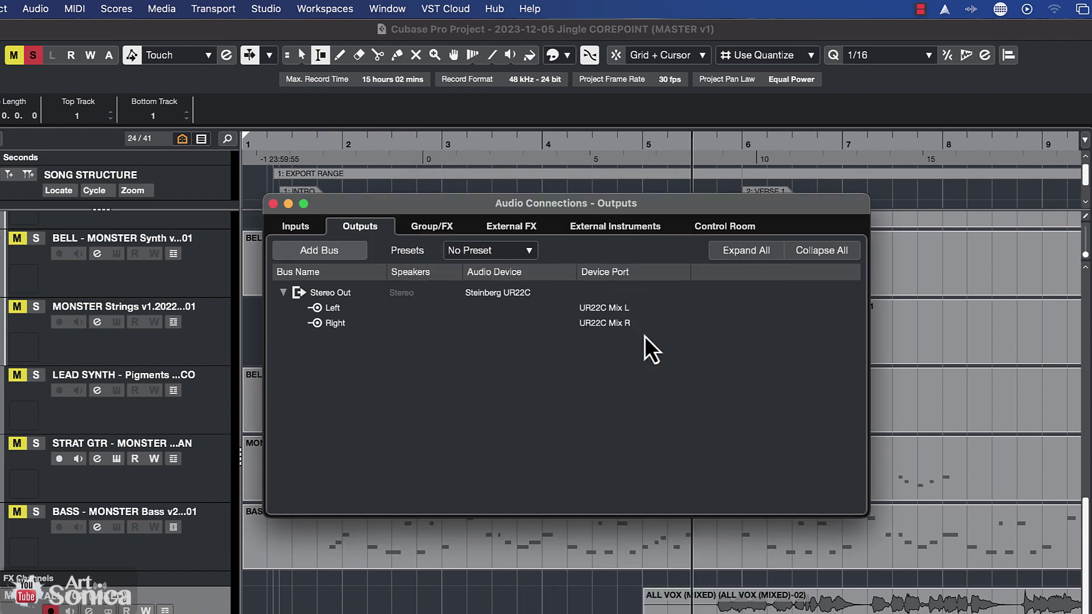
pyautogui.click(358, 336)
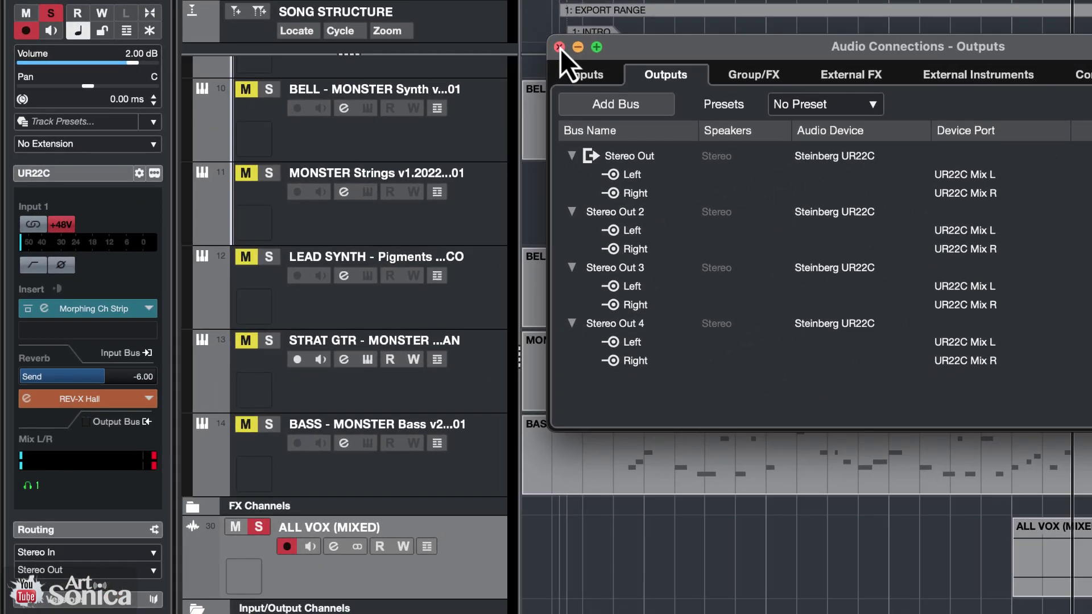
# Step: Close the Audio Connections and review the output routing choices for the ALL VOX (MIXED) track
pyautogui.click(304, 186)
pyautogui.click(154, 571)
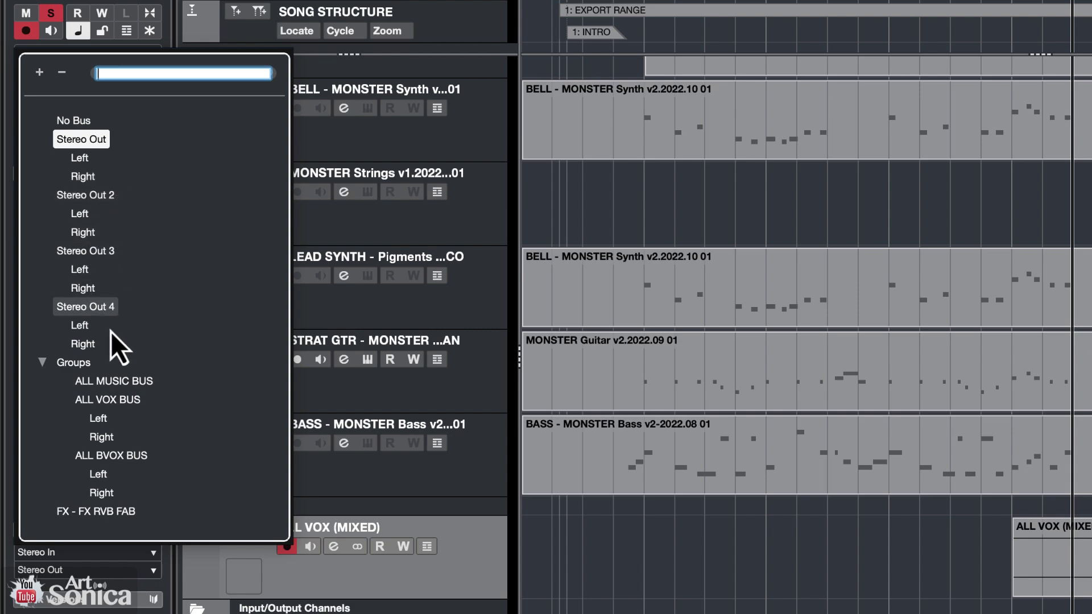
pyautogui.click(433, 496)
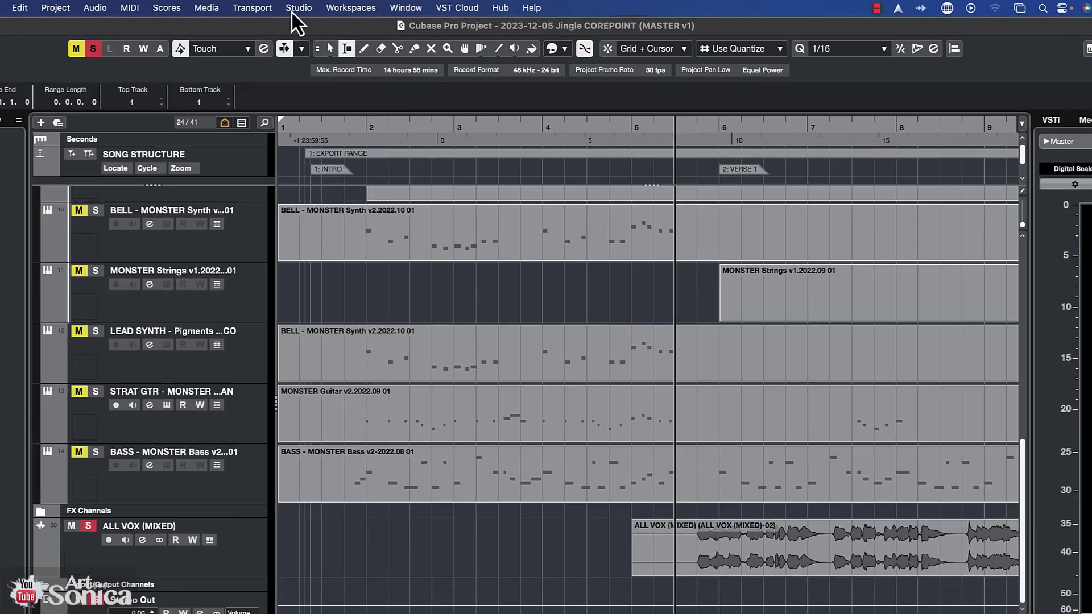
# Step: In the Audio Connections inputs, assign the Stereo In bus's Left channel to UR22C Input 1 and Right to UR22C Input 2
pyautogui.click(337, 6)
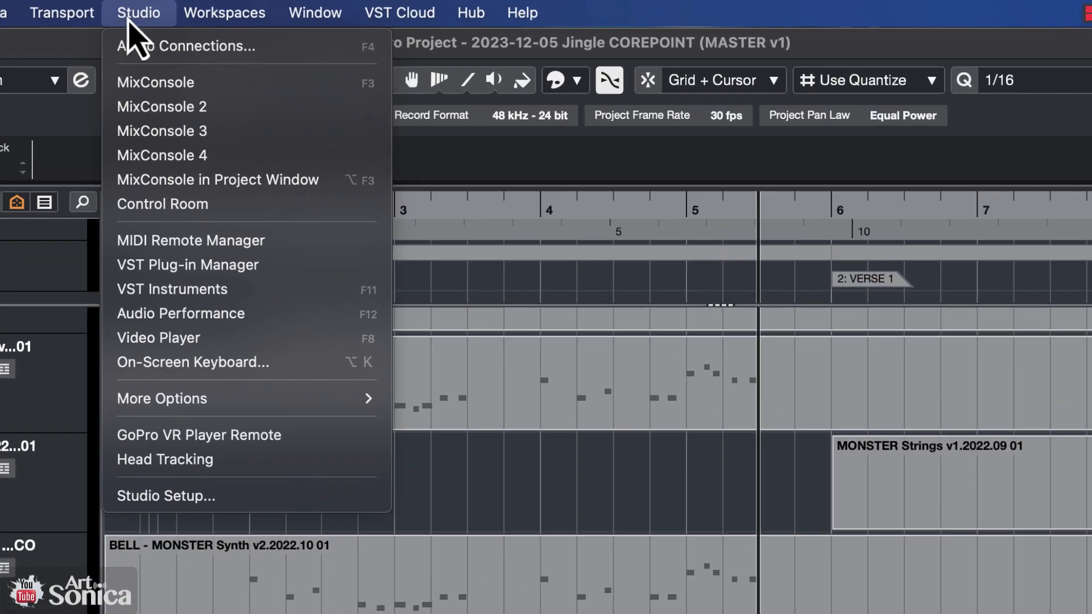
pyautogui.click(143, 48)
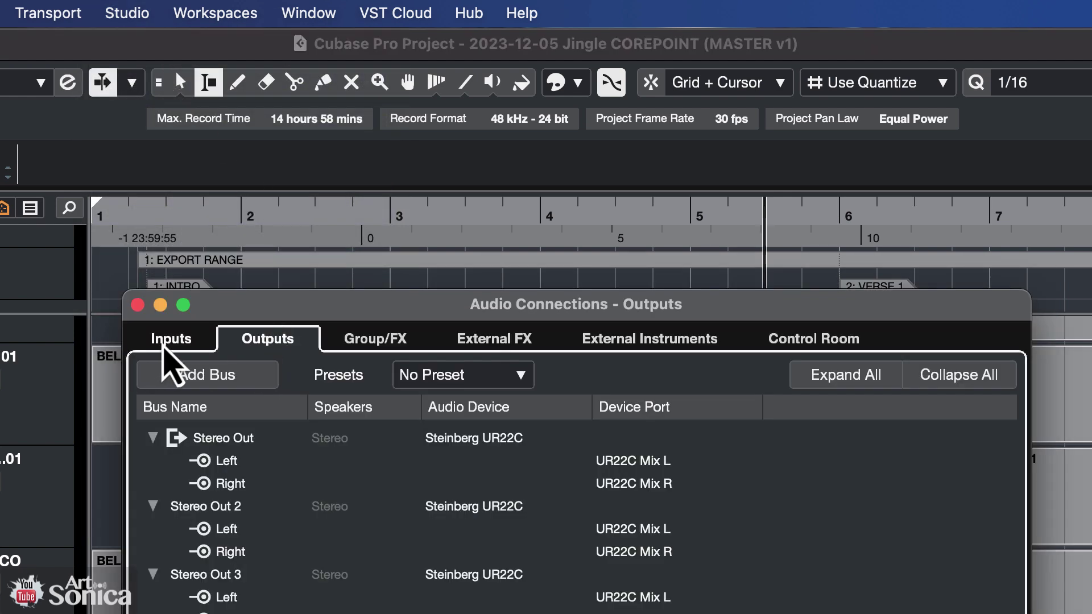
pyautogui.click(162, 342)
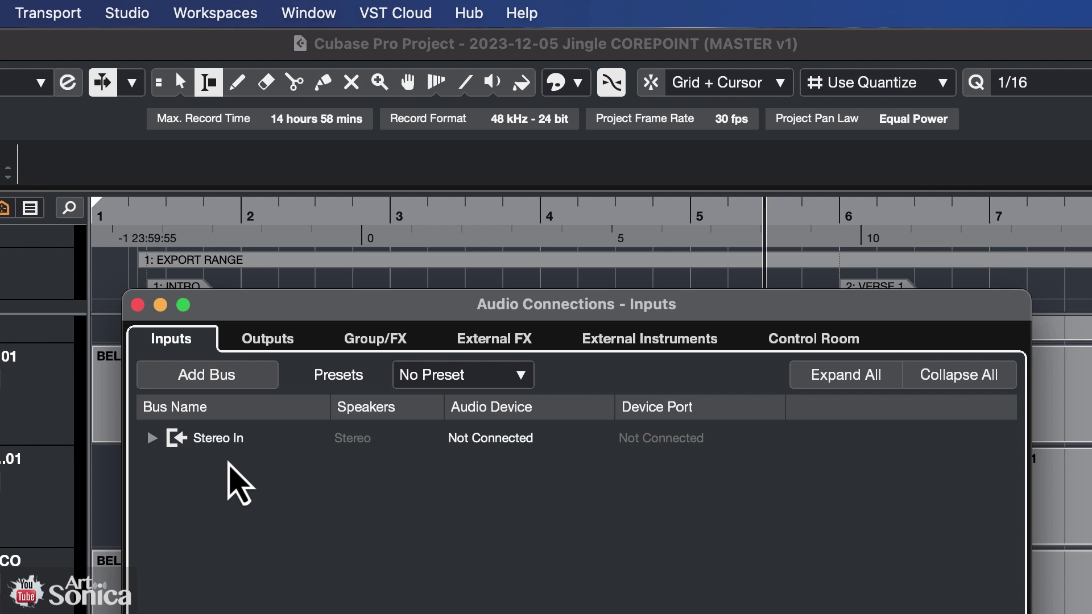
pyautogui.click(152, 438)
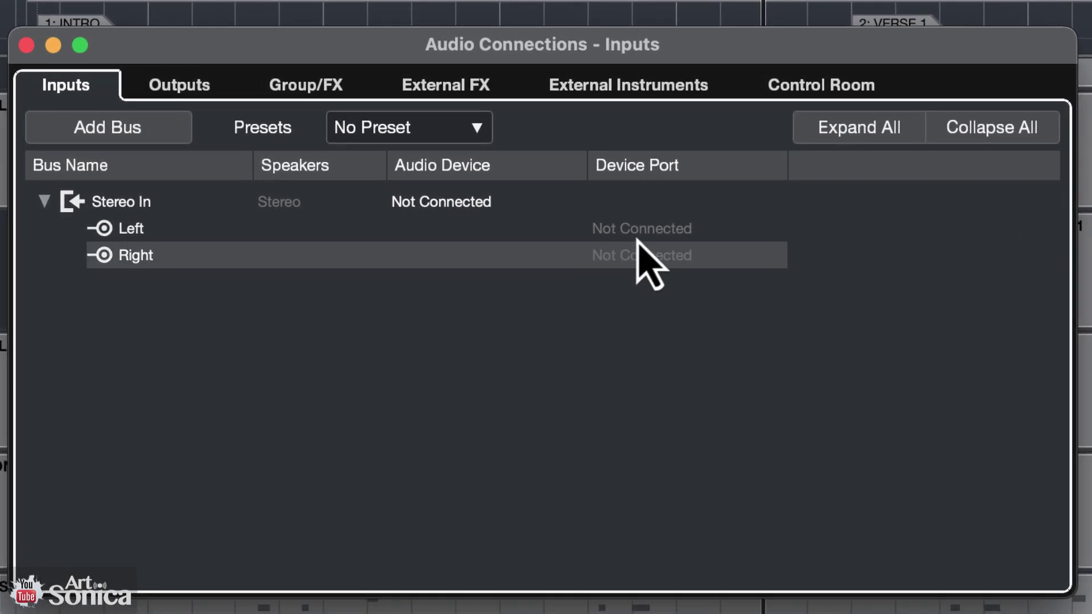
pyautogui.click(653, 230)
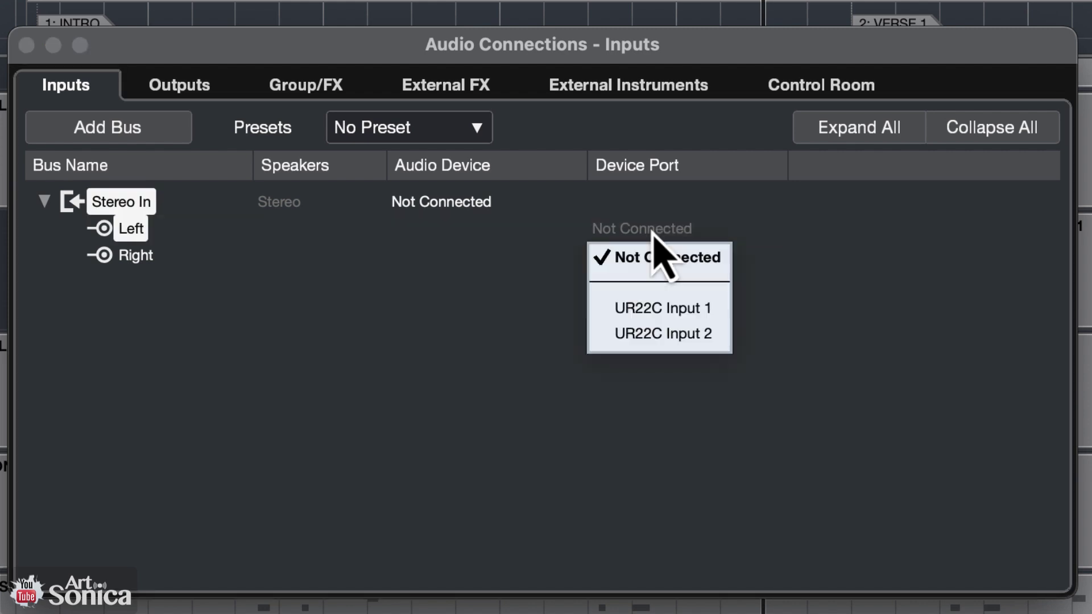
pyautogui.click(677, 309)
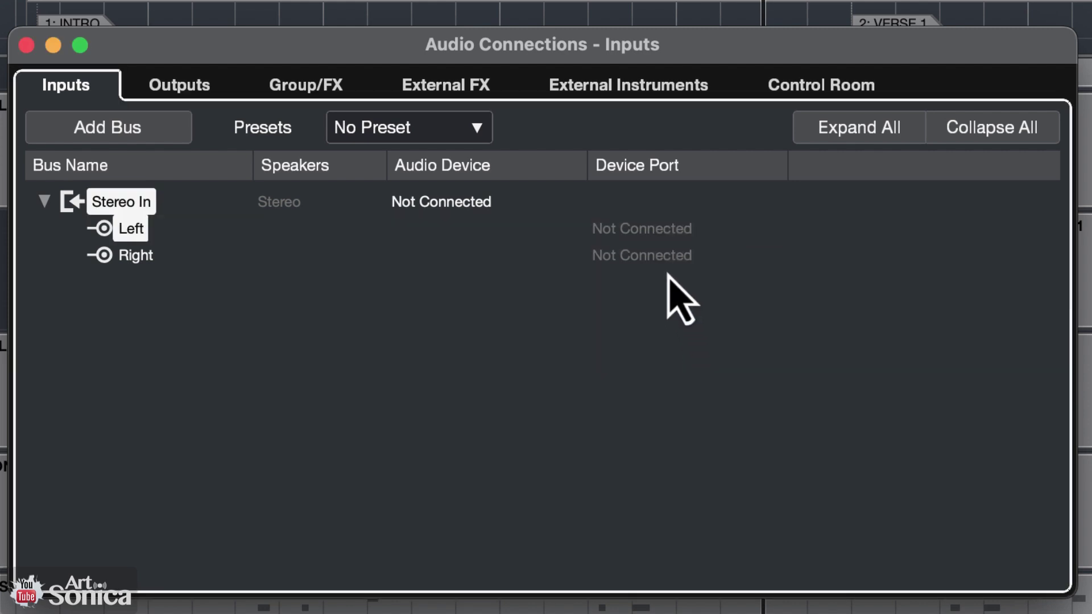
pyautogui.click(656, 259)
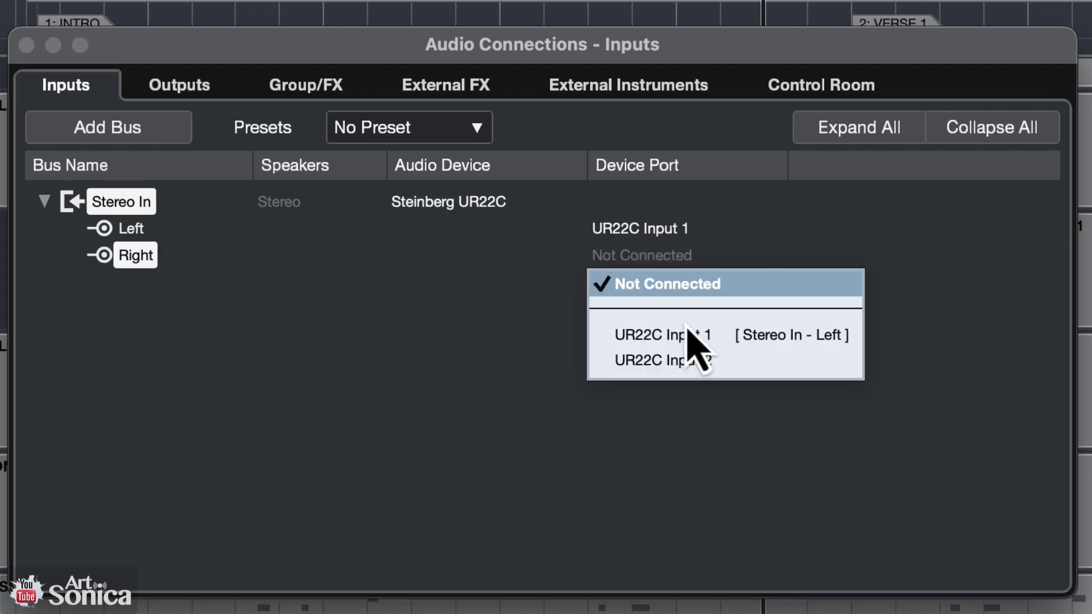
pyautogui.click(695, 364)
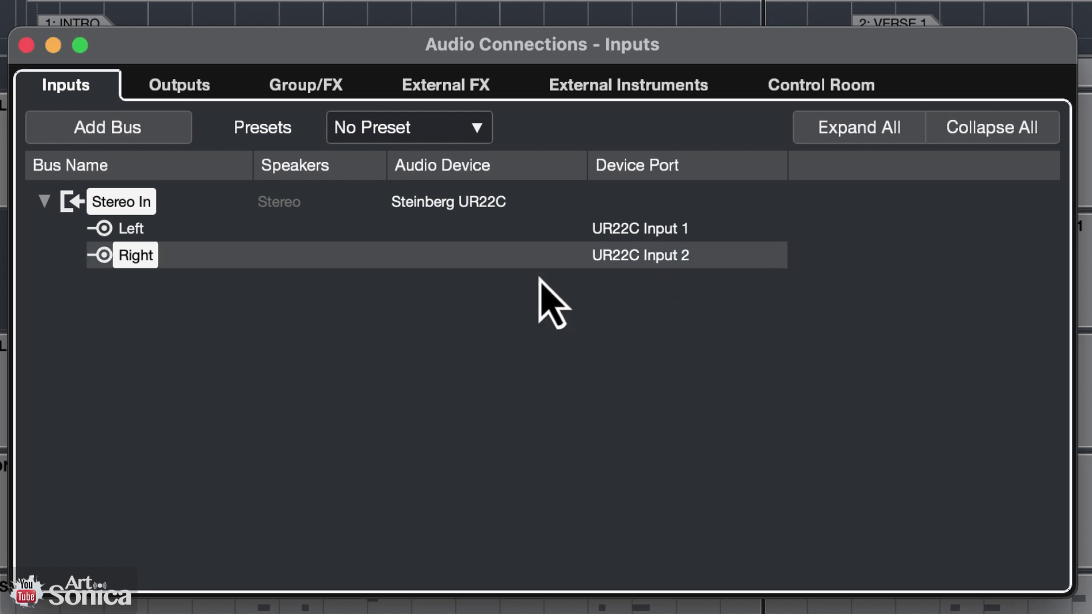
pyautogui.click(46, 202)
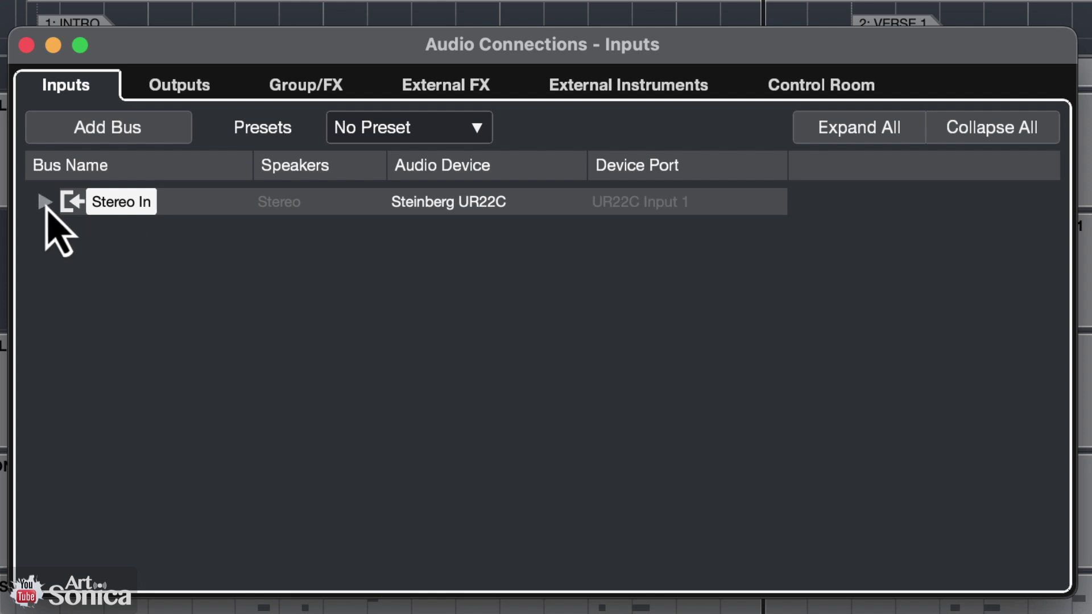
pyautogui.click(45, 203)
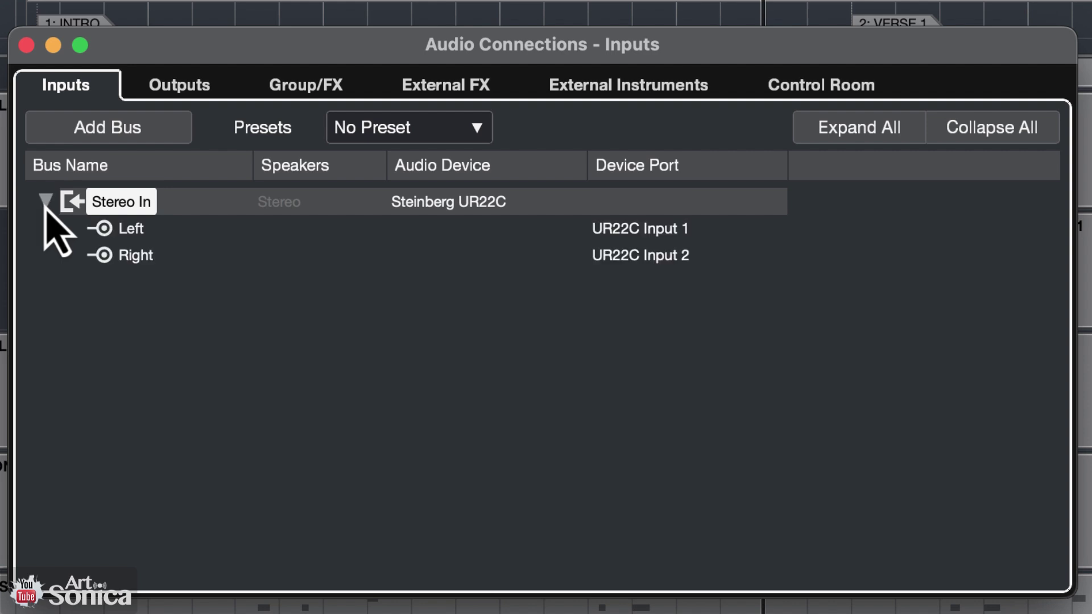
# Step: Add two mono input buses with the default names
pyautogui.click(136, 126)
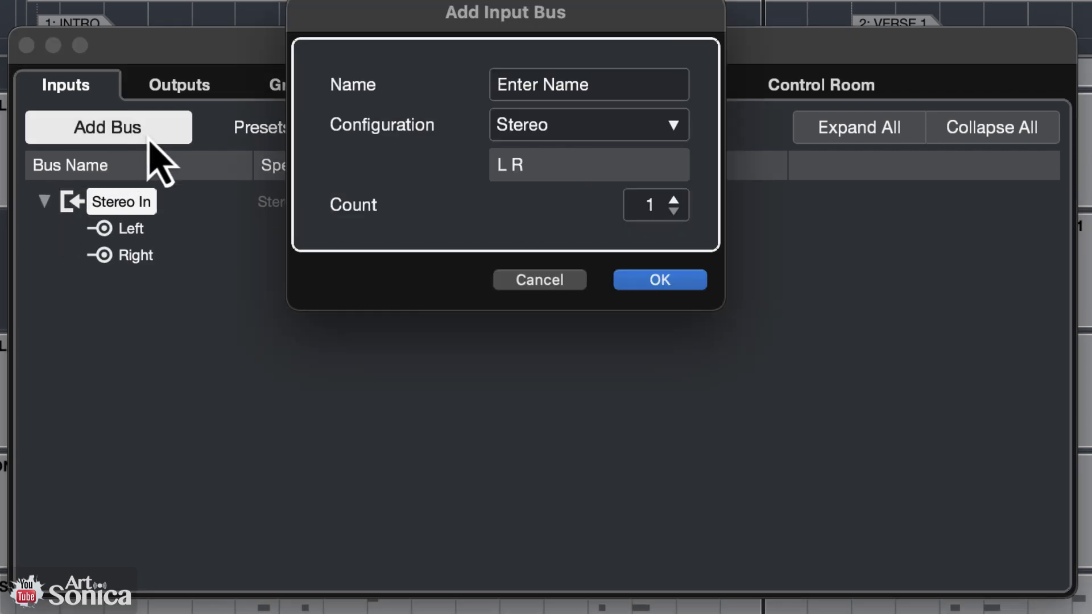
pyautogui.click(664, 124)
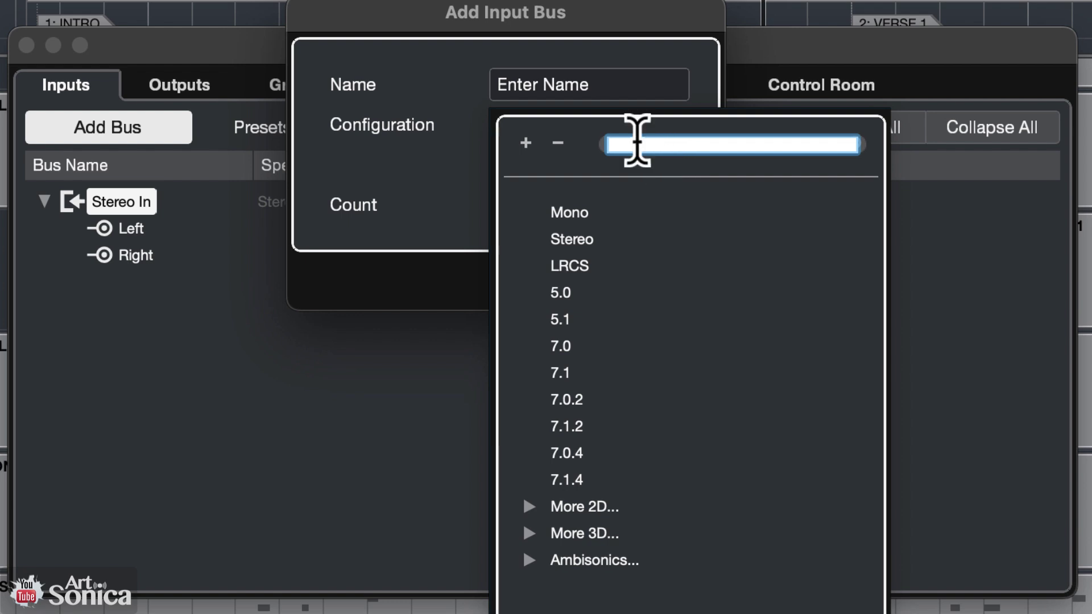
pyautogui.click(591, 215)
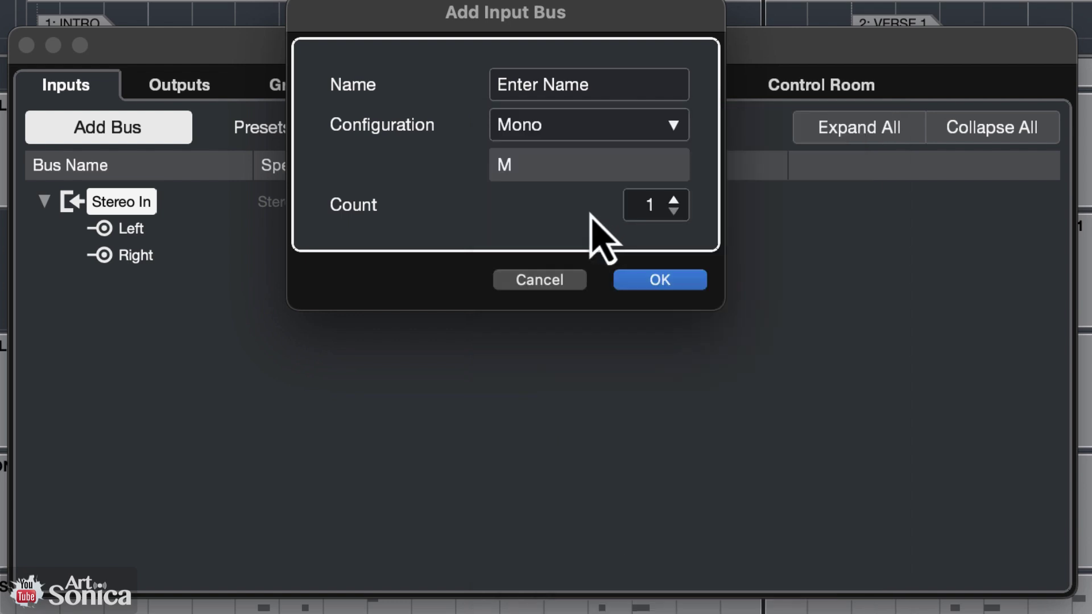
pyautogui.click(673, 200)
pyautogui.click(681, 279)
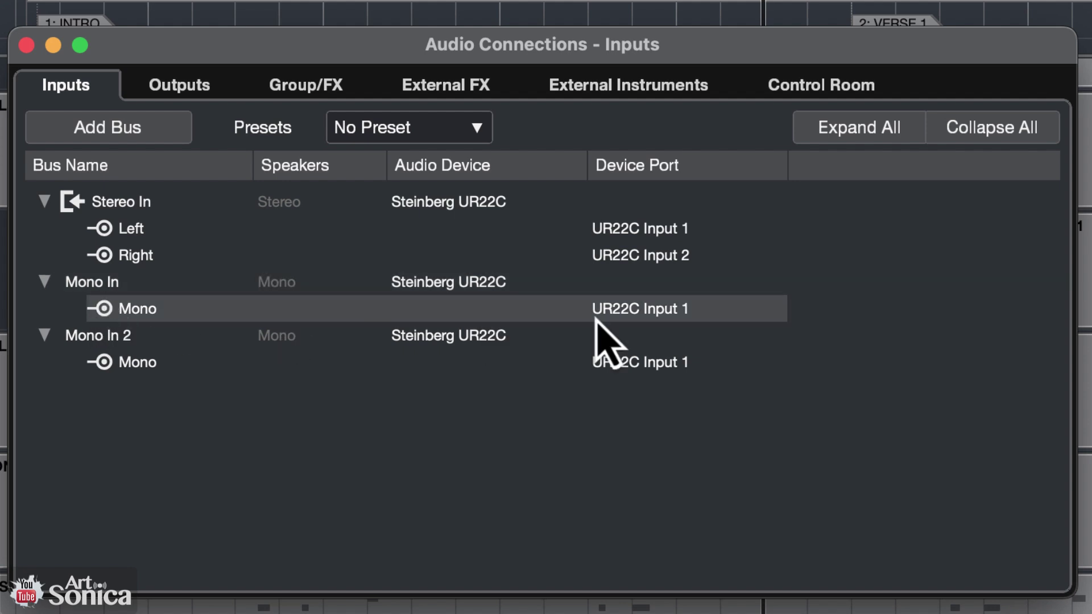
# Step: Rename the Mono In bus to Vocal and the Mono In 2 bus to Guitar, and close the Audio Connections
pyautogui.doubleClick(99, 283)
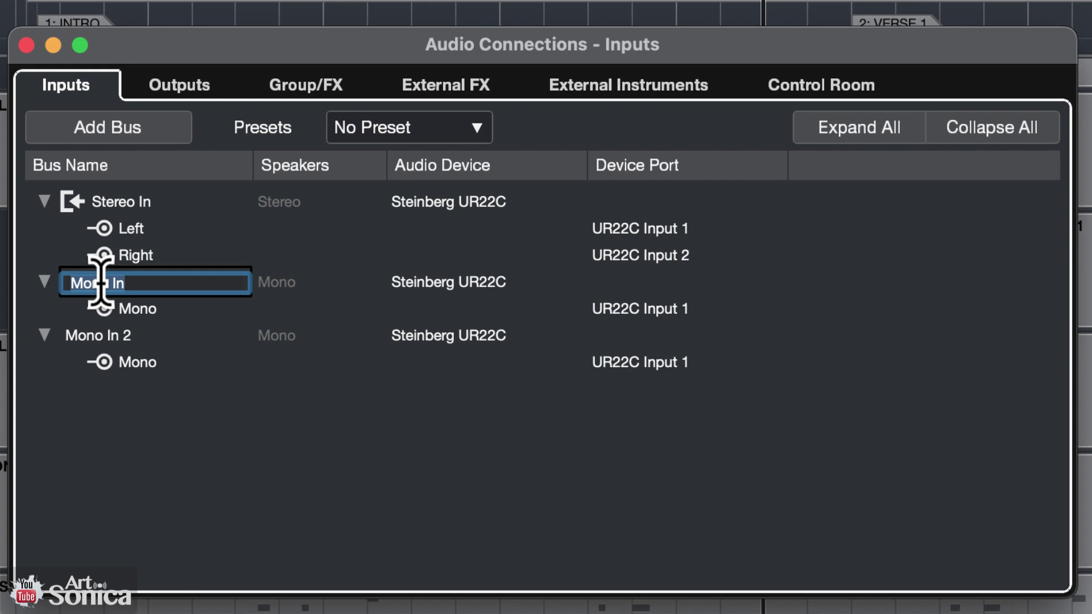
pyautogui.write('Vocal')
pyautogui.press('Return')
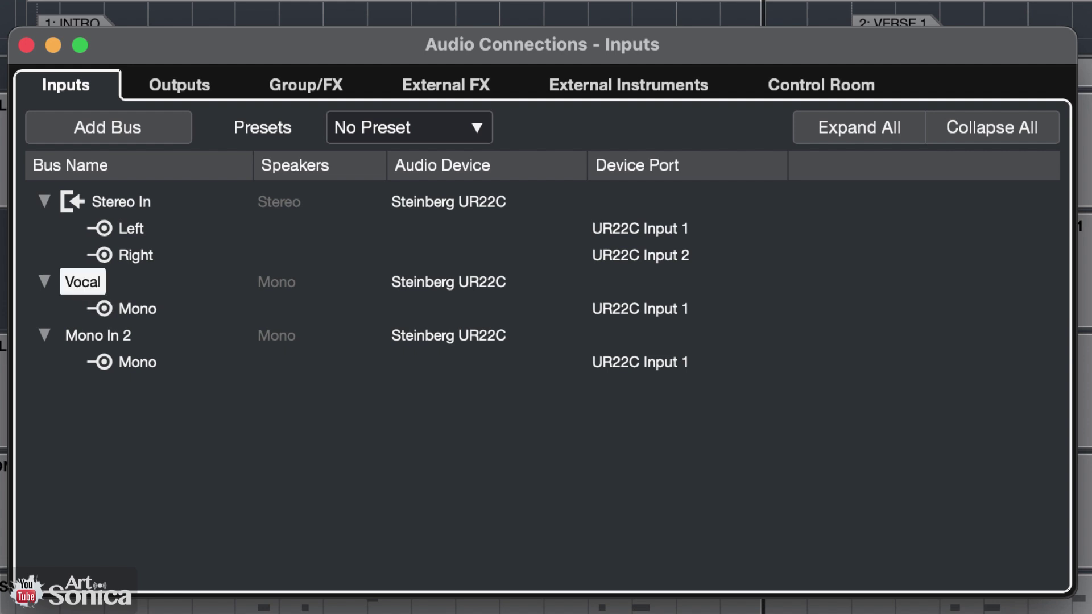
pyautogui.click(125, 340)
pyautogui.doubleClick(125, 339)
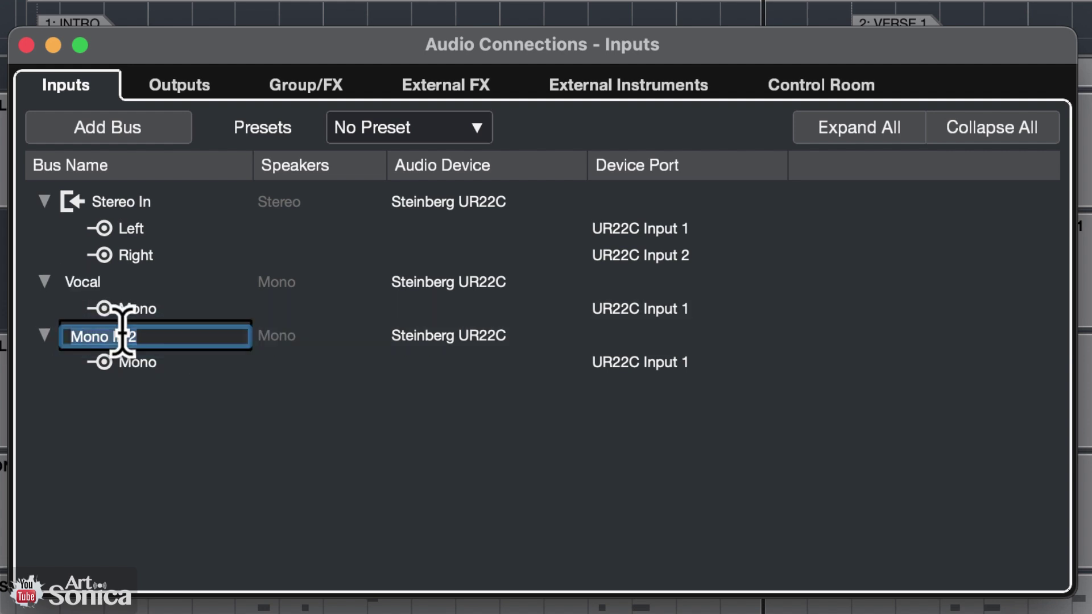
pyautogui.write('Guitar')
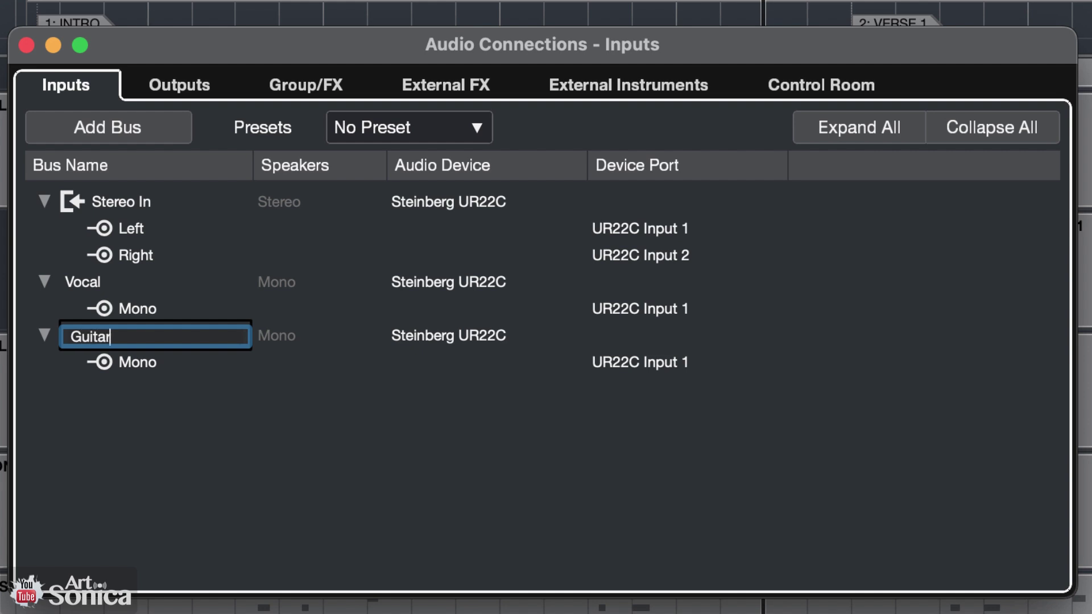
pyautogui.press('Return')
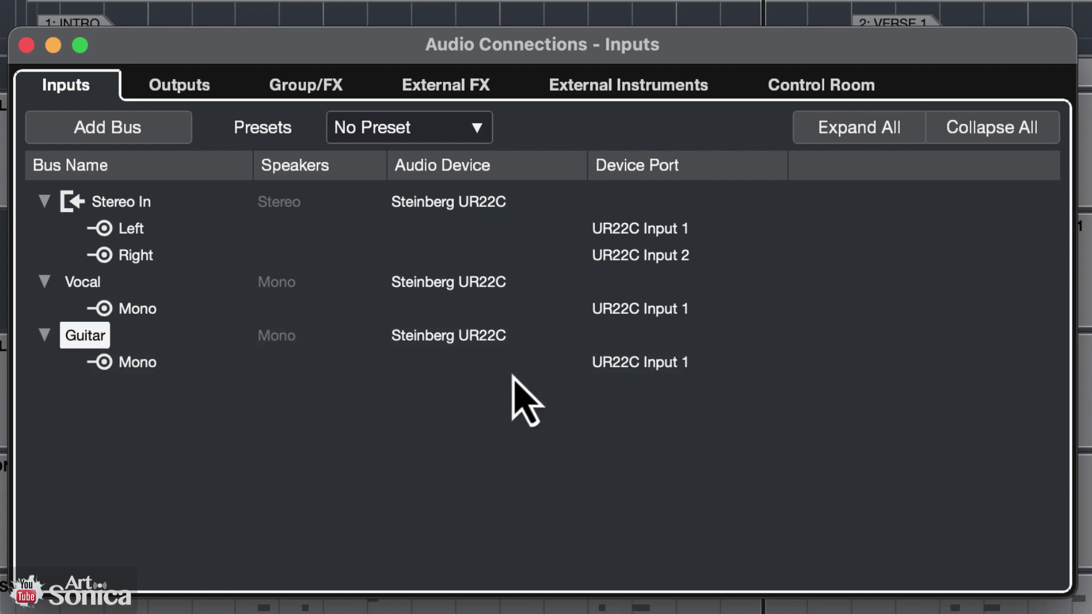
pyautogui.click(26, 45)
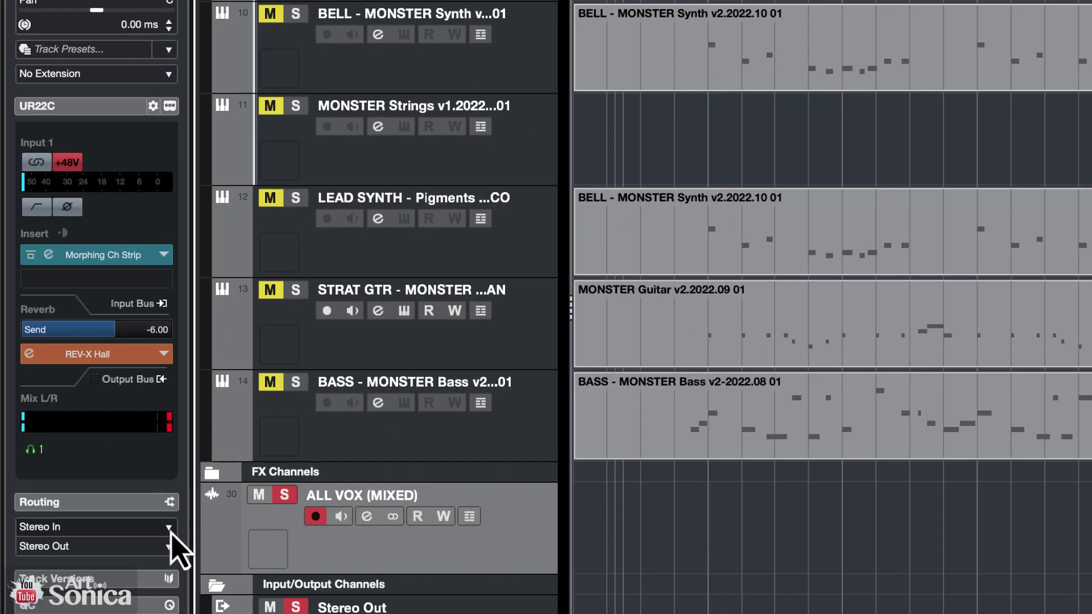
# Step: Set the ALL VOX (MIXED) track's input routing to the Vocal bus, and switch it to the Guitar bus
pyautogui.click(94, 466)
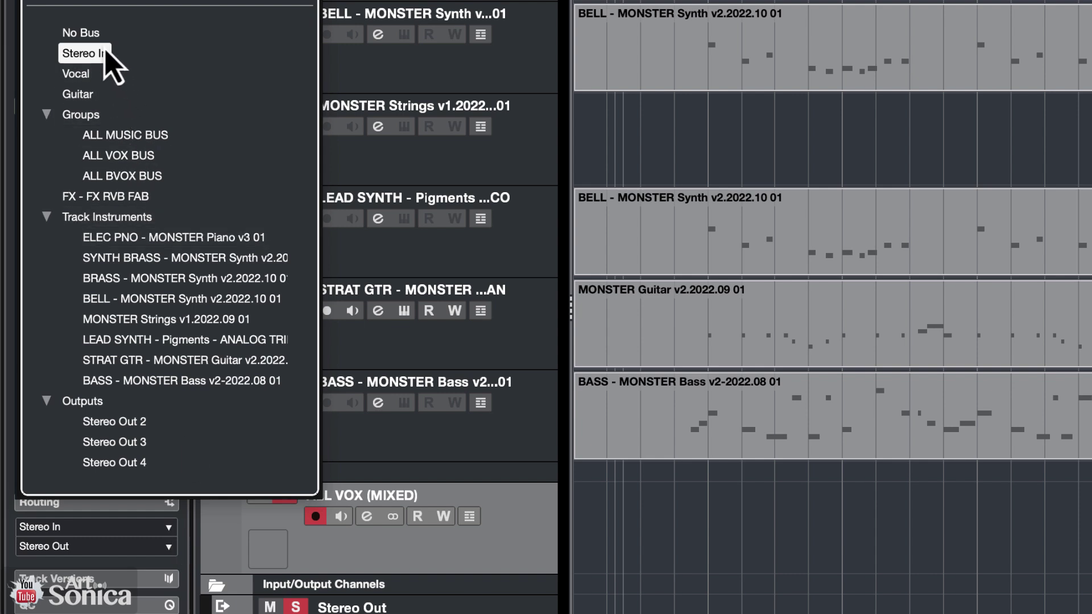
pyautogui.click(70, 77)
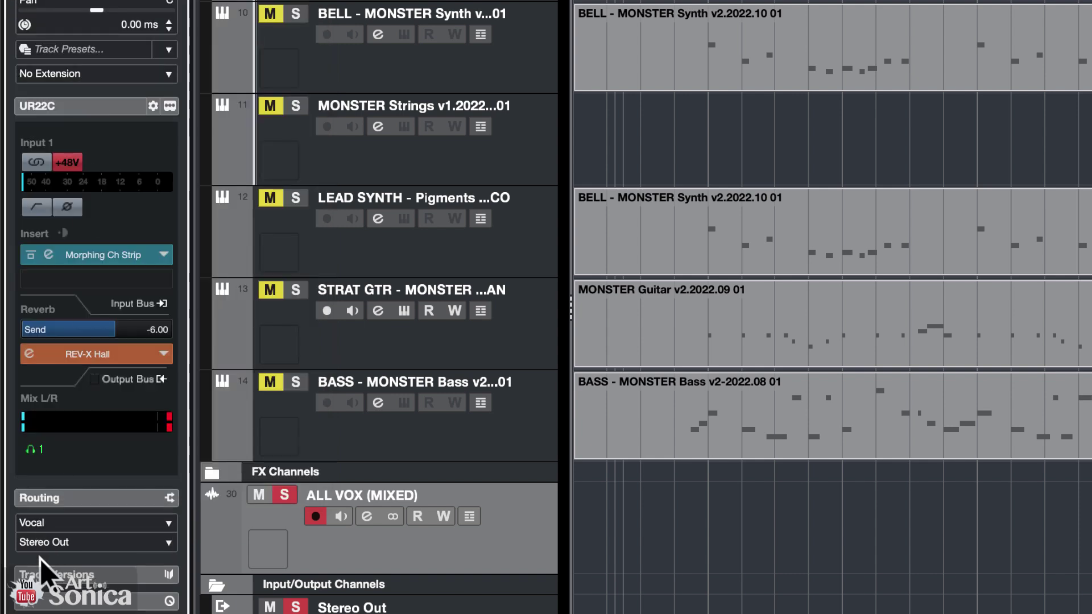
pyautogui.click(170, 524)
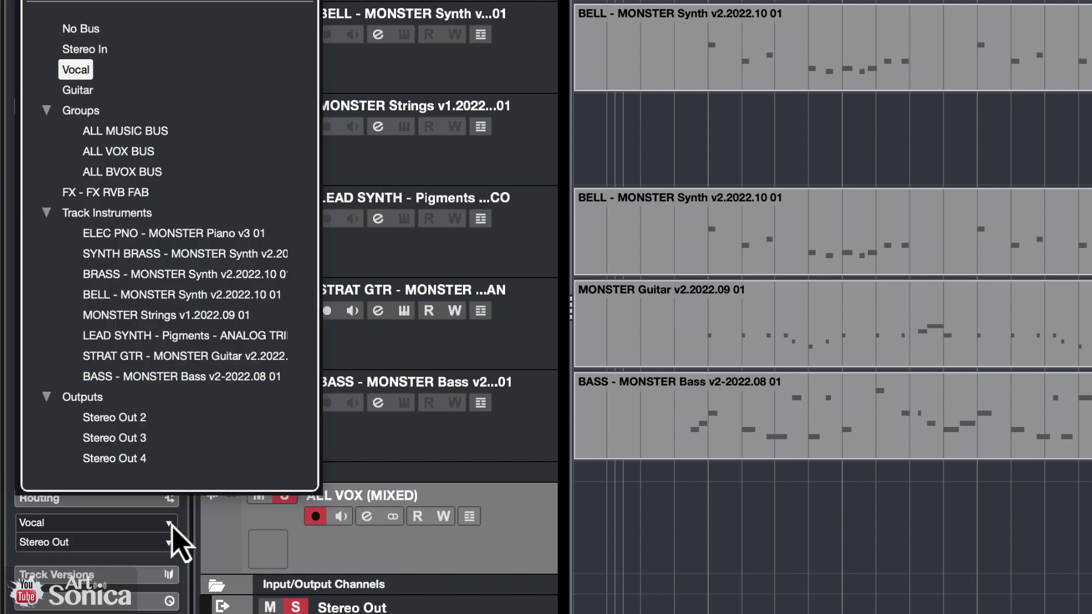
pyautogui.click(128, 90)
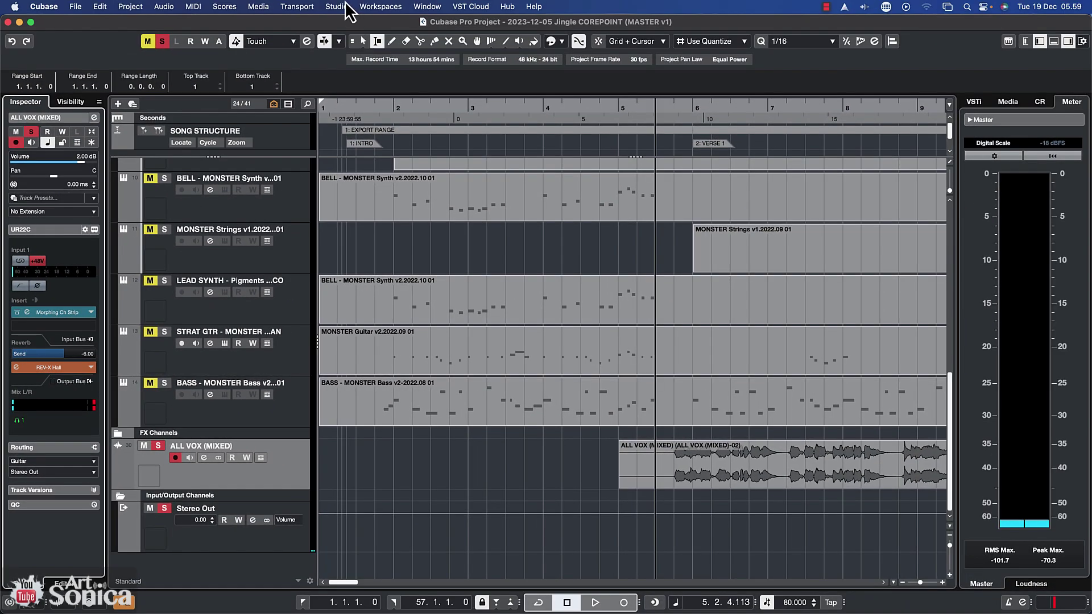
# Step: In the Audio Connections inputs, collapse the Stereo In, Vocal and Guitar buses and add eight mono input buses with the default names
pyautogui.click(342, 7)
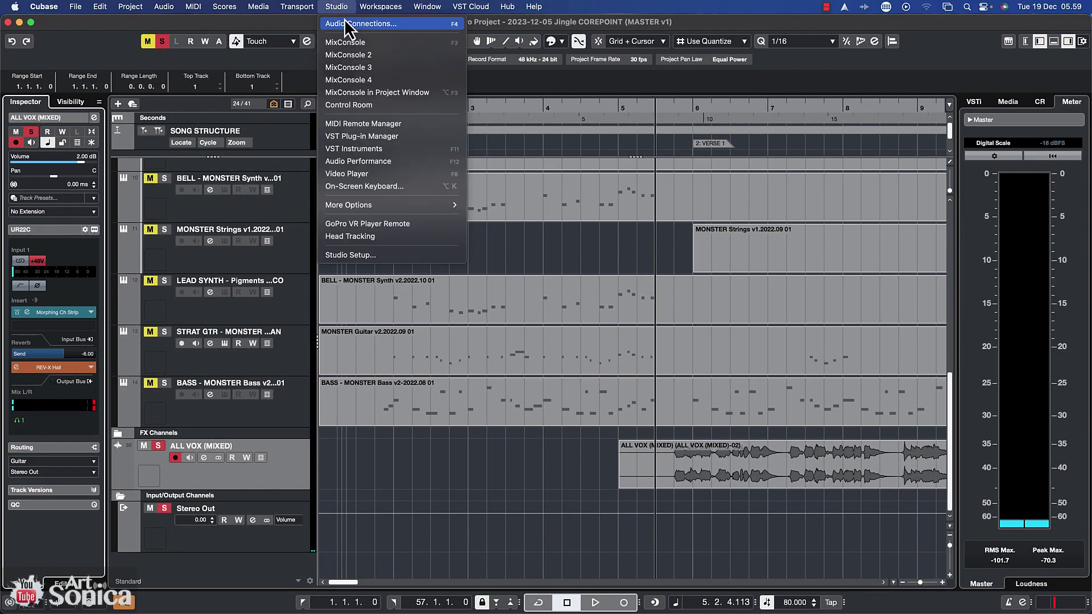
pyautogui.click(345, 24)
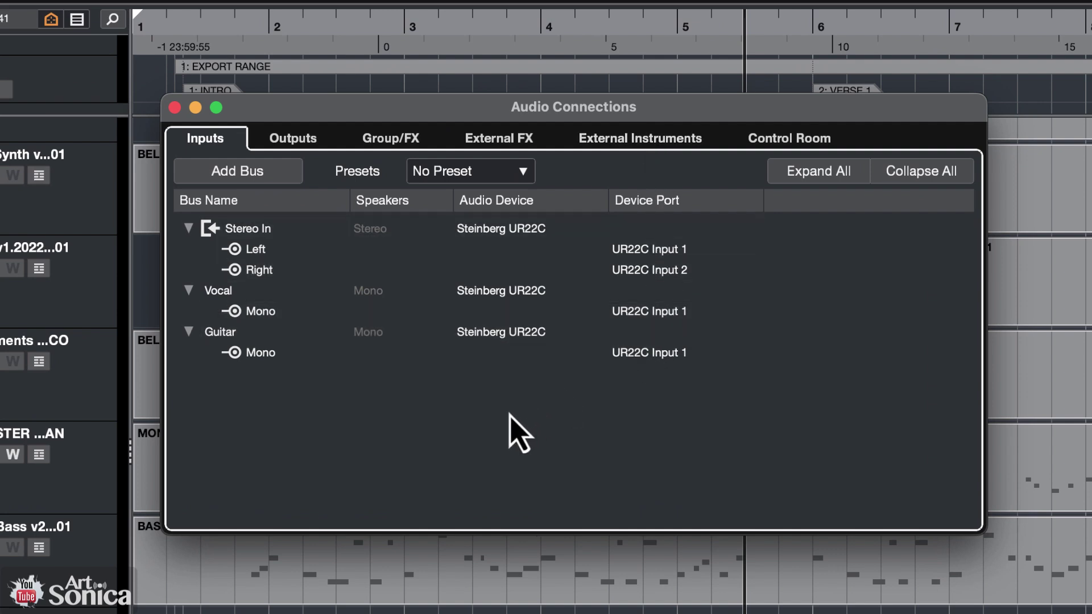
pyautogui.click(189, 228)
pyautogui.click(188, 249)
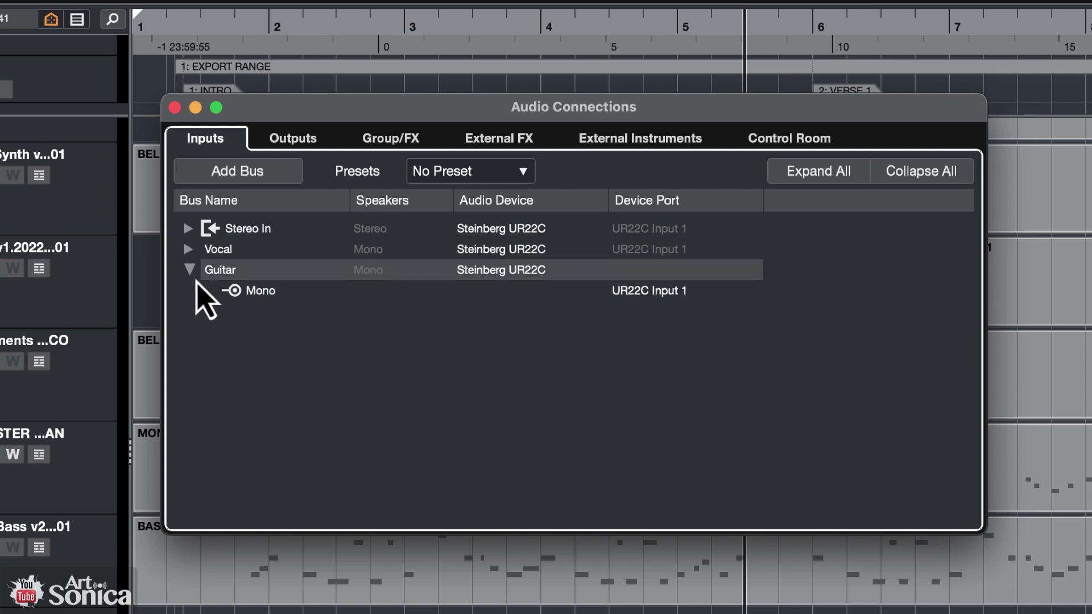
pyautogui.click(190, 270)
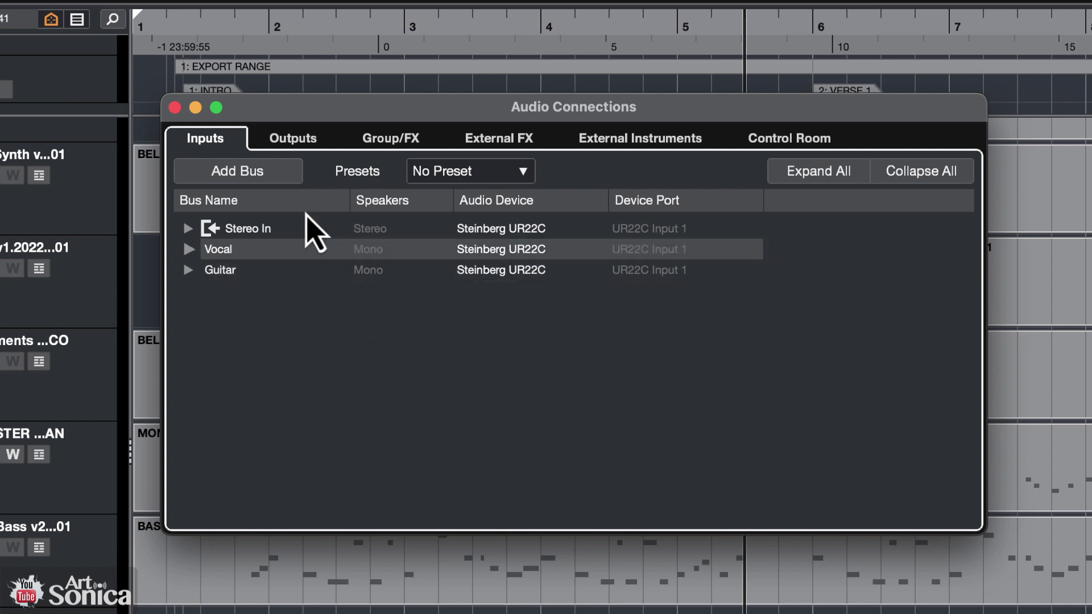
pyautogui.click(270, 178)
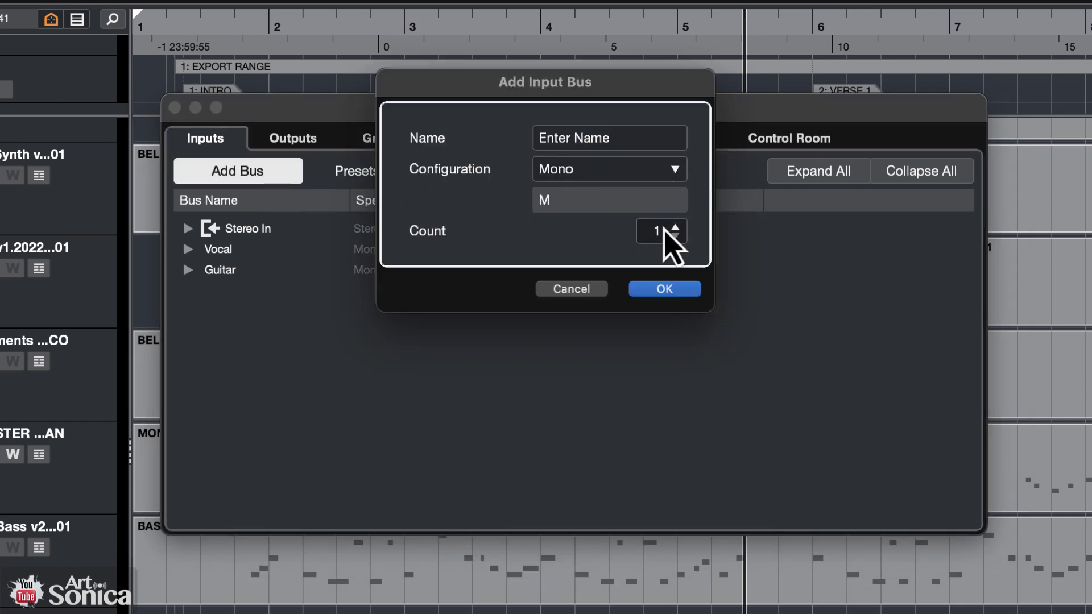
pyautogui.click(658, 231)
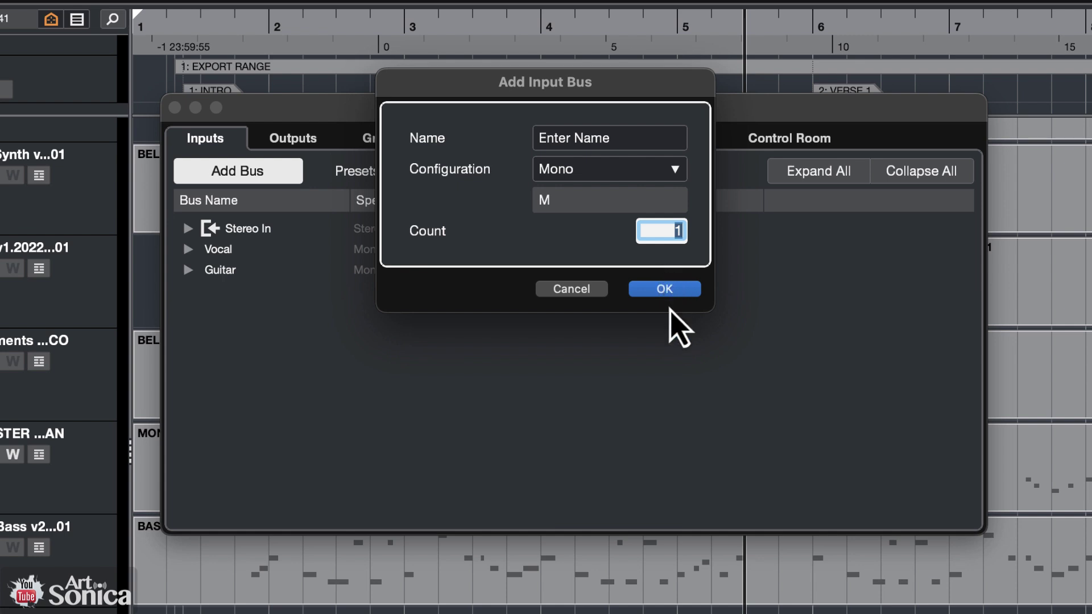
pyautogui.click(665, 289)
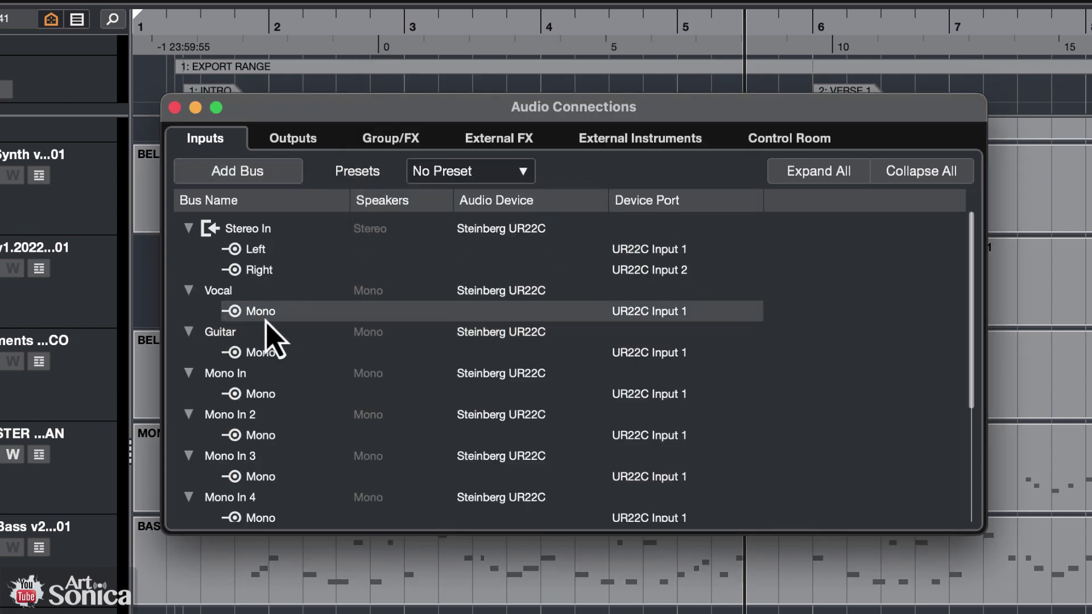
# Step: Assign the Mono In 2 bus to UR22C Input 2, check the Mono In 3 bus's port choices, and close the Audio Connections
pyautogui.scroll(-3, 290, 401)
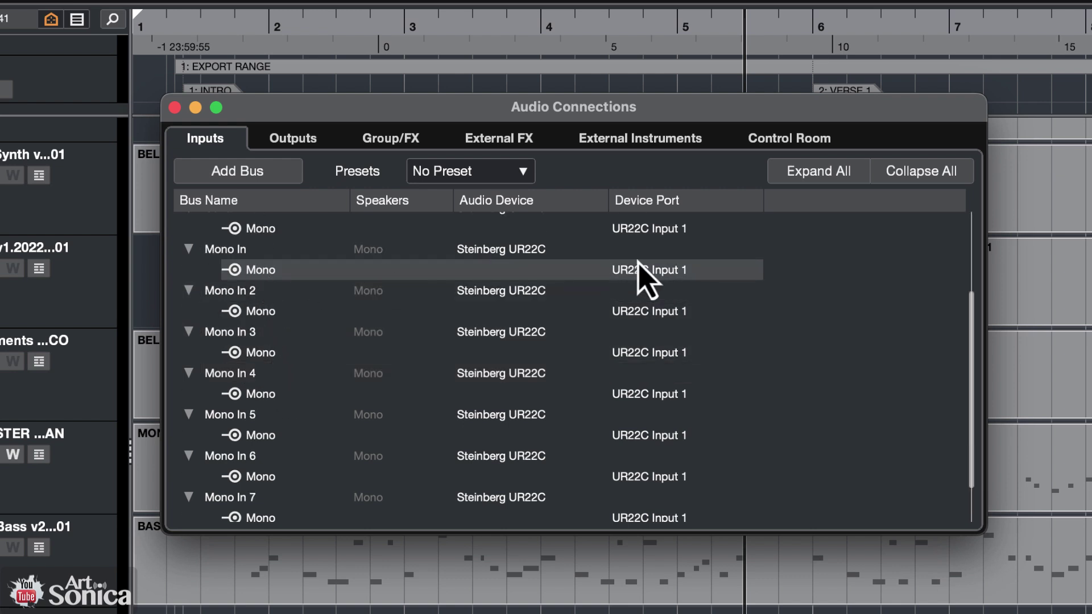
pyautogui.click(660, 313)
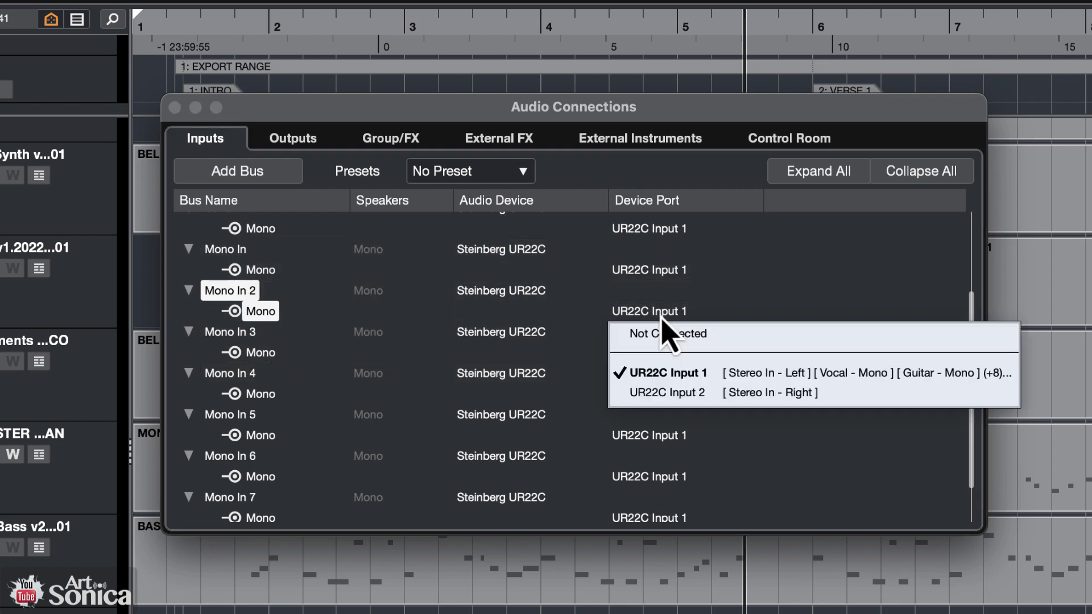
pyautogui.click(681, 393)
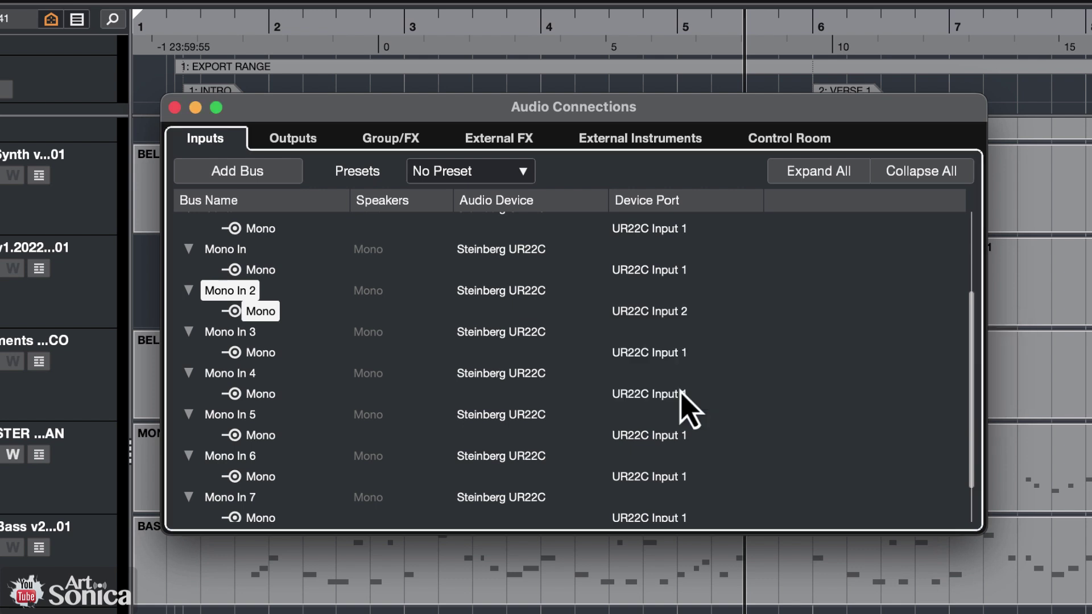
pyautogui.click(660, 356)
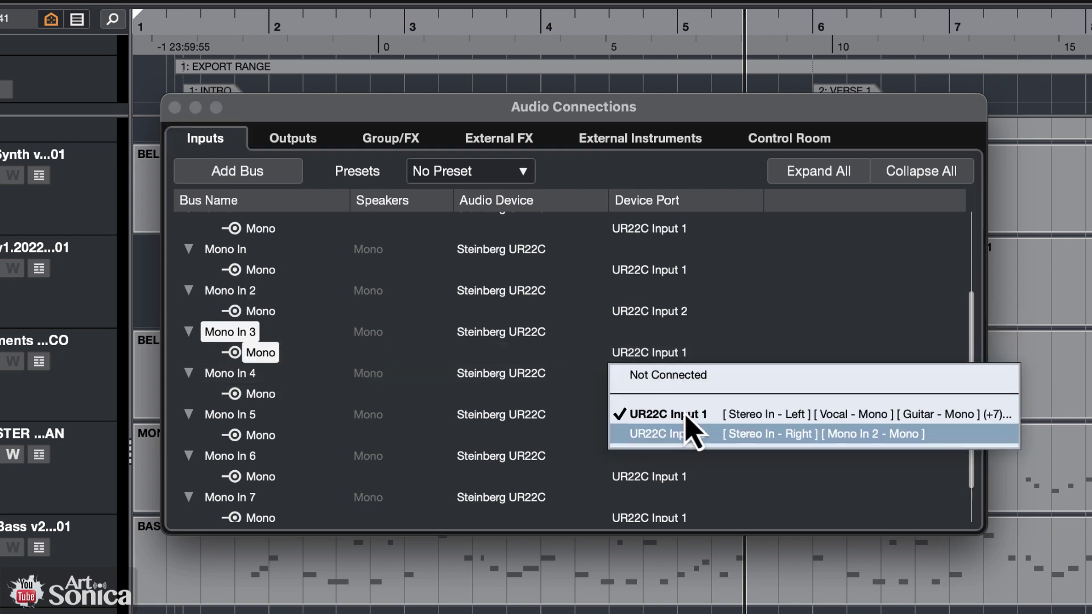
pyautogui.click(743, 334)
pyautogui.scroll(-3, 690, 500)
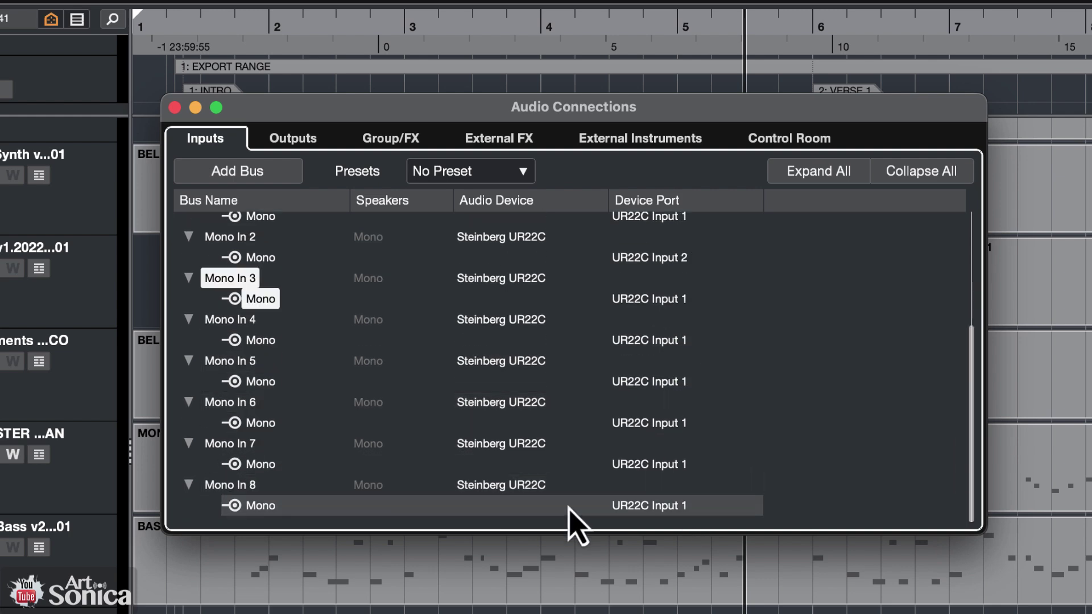
pyautogui.click(175, 108)
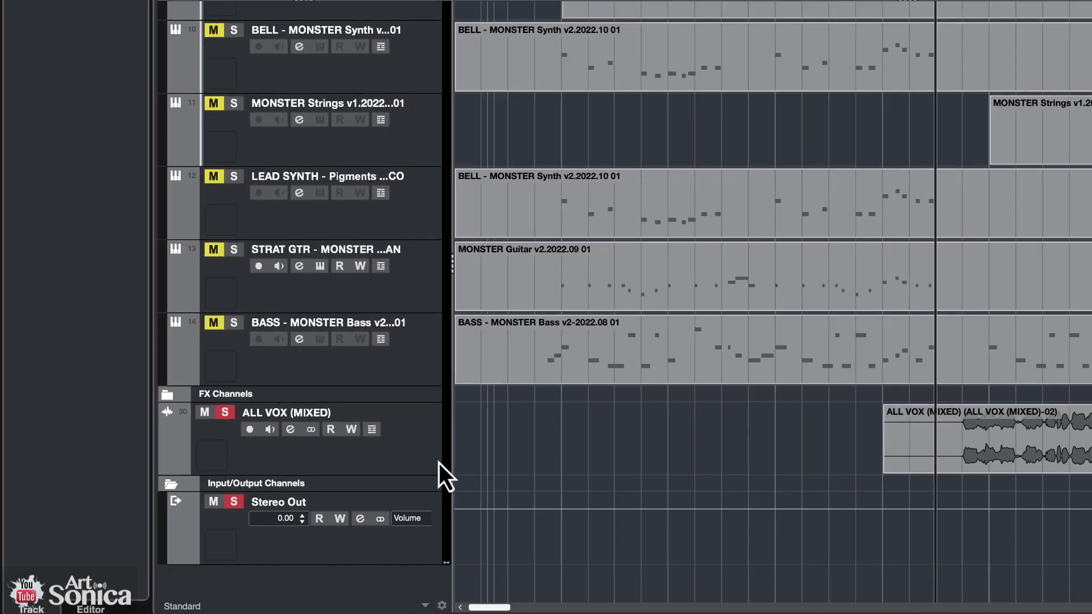
# Step: Review the input routing choices of the ALL VOX (MIXED) track without changing the assignment
pyautogui.click(414, 458)
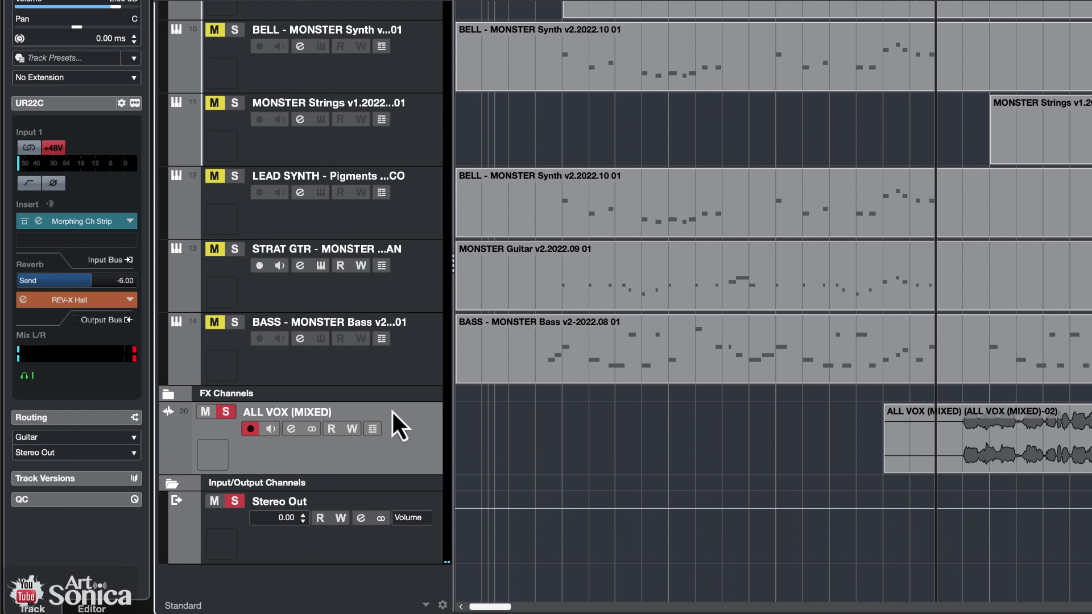
pyautogui.click(132, 438)
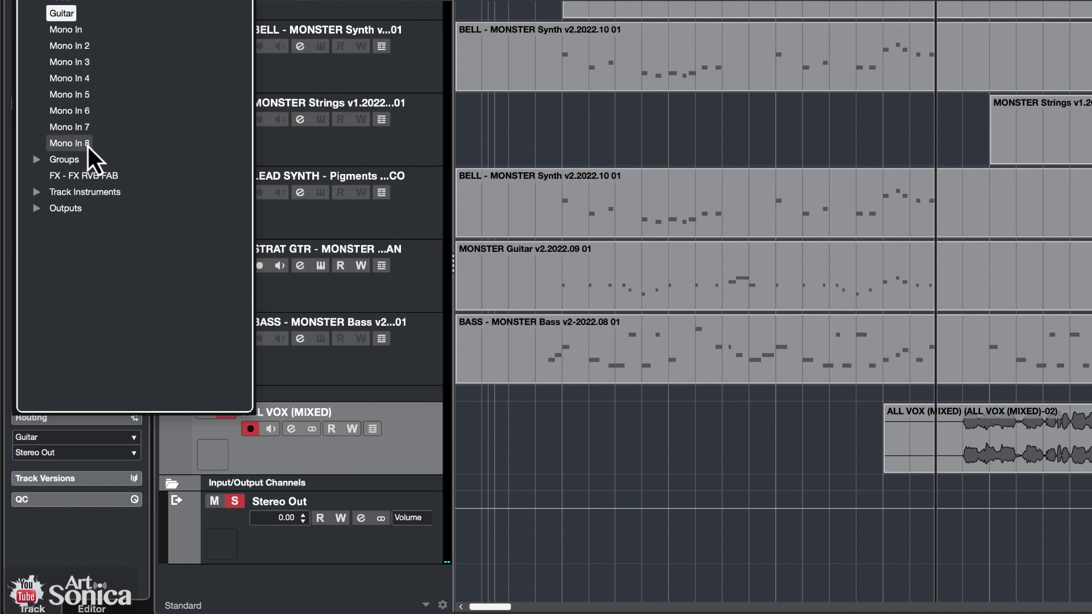
pyautogui.click(630, 466)
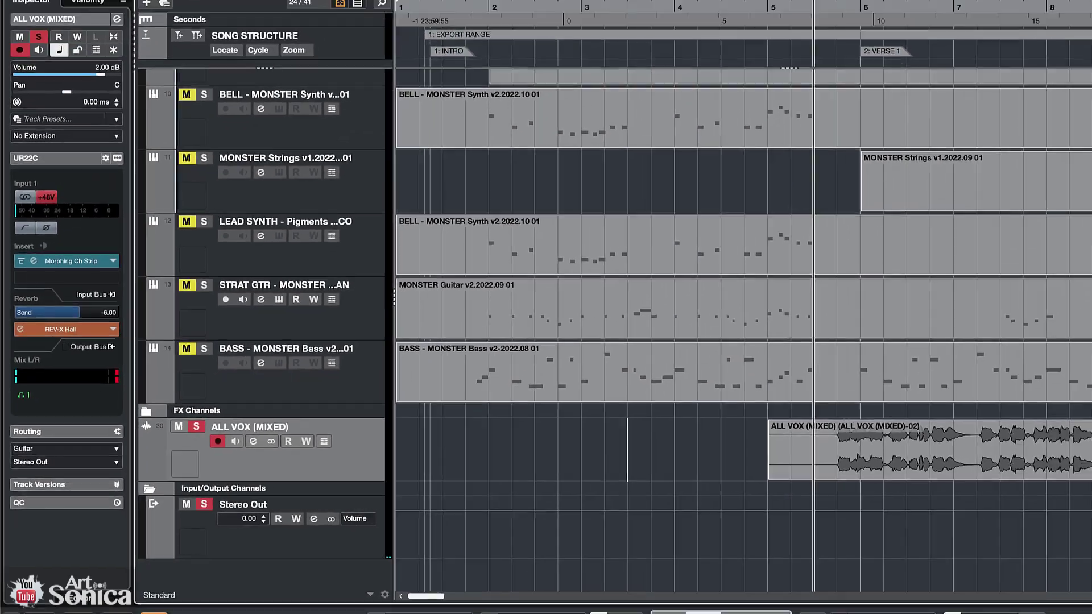
# Step: Reopen the Audio Connections, collapse the first three input buses and remove the Stereo In bus
pyautogui.click(336, 7)
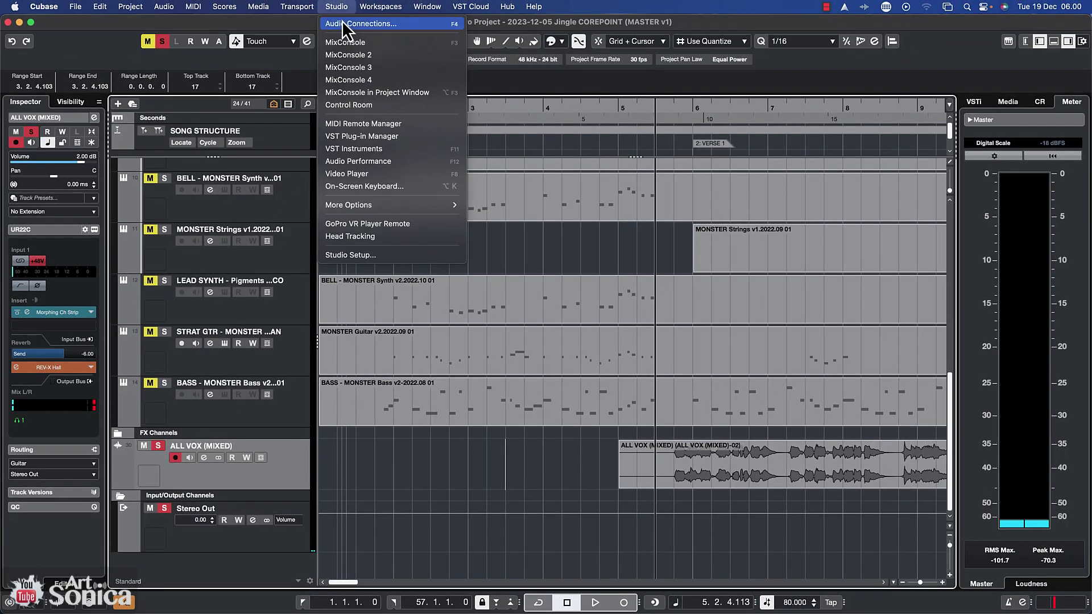
pyautogui.click(343, 22)
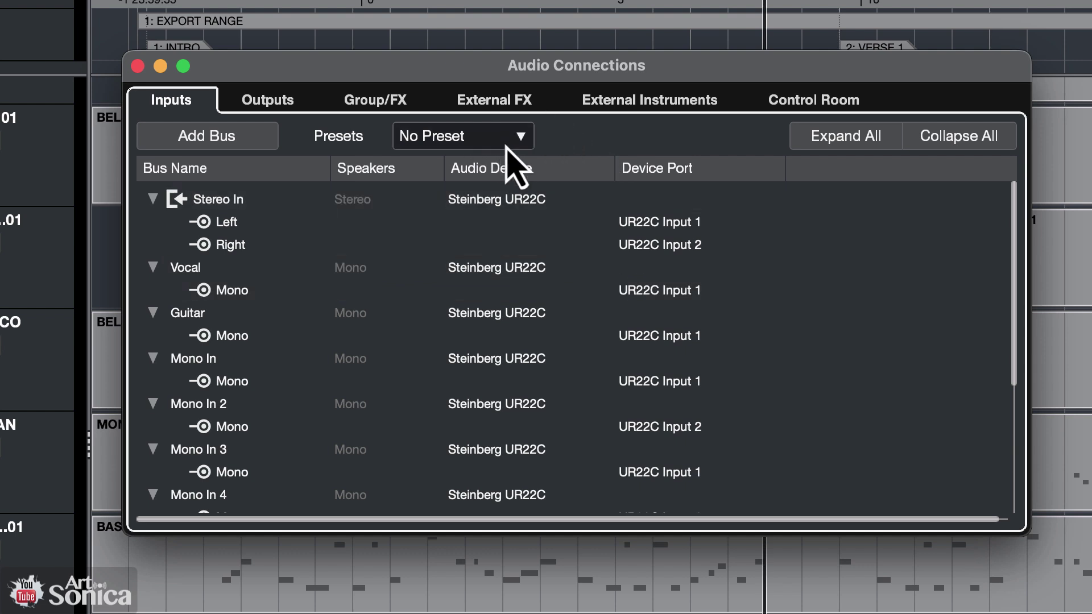
pyautogui.click(153, 199)
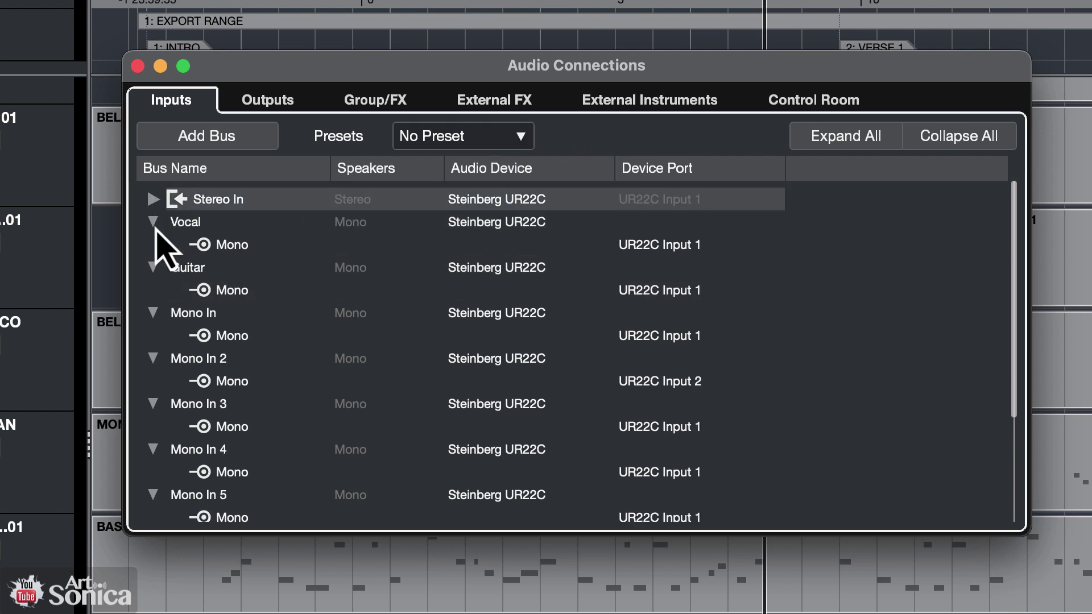
pyautogui.click(153, 222)
pyautogui.click(154, 244)
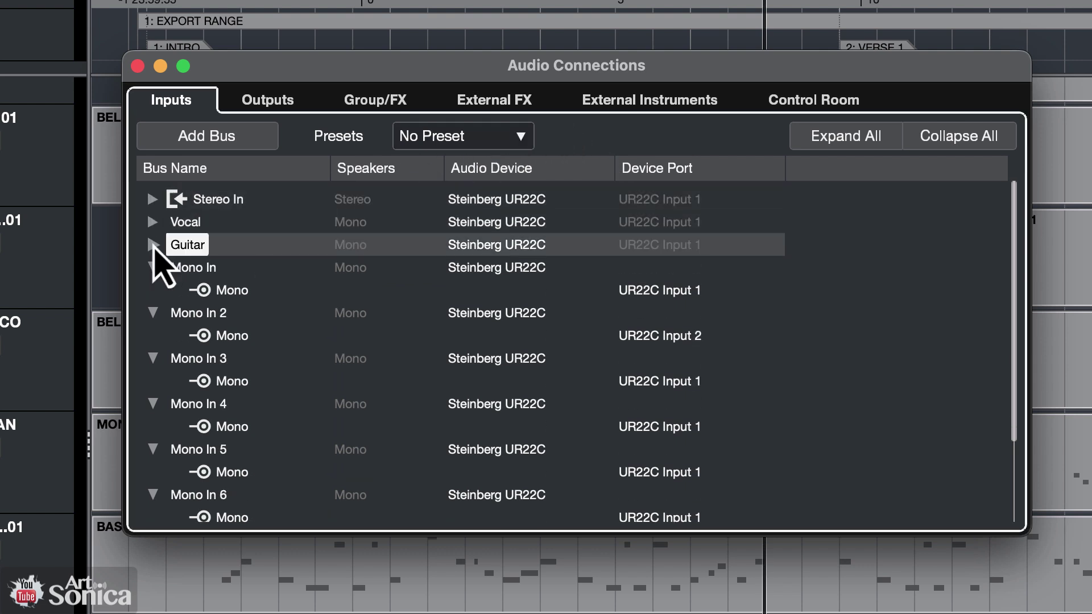
pyautogui.click(230, 200)
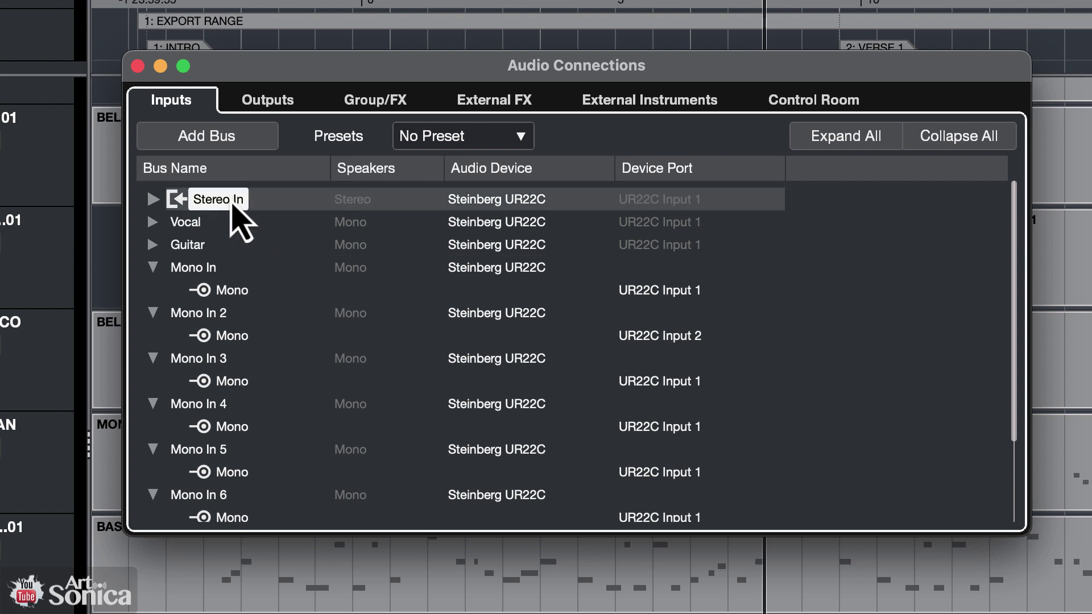
pyautogui.rightClick(226, 201)
pyautogui.click(342, 310)
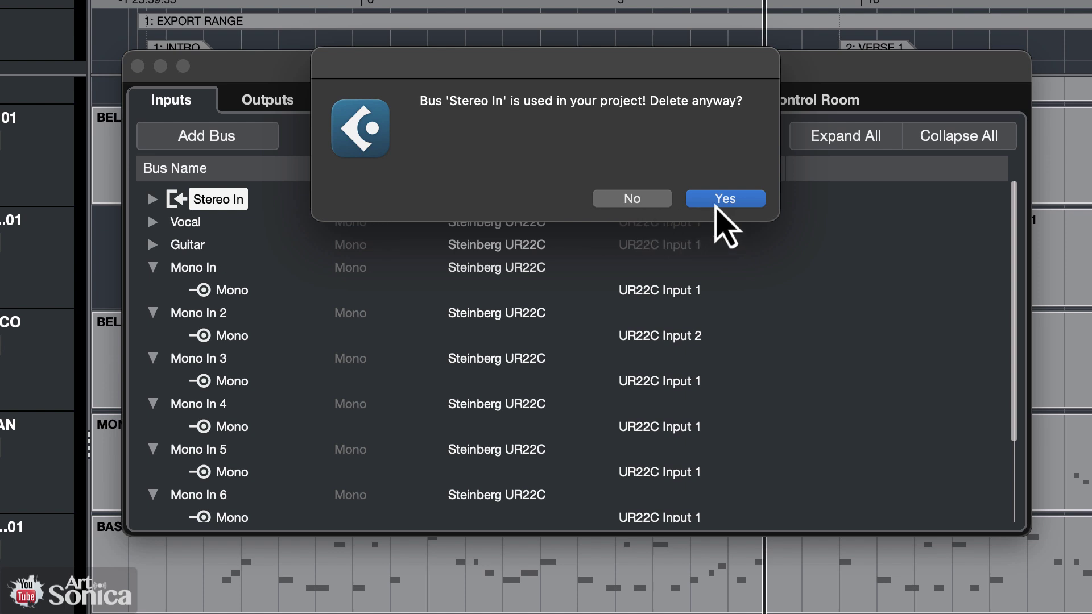
pyautogui.click(739, 195)
# Step: Remove the Vocal and Guitar input buses, keeping only the Mono In buses
pyautogui.click(204, 200)
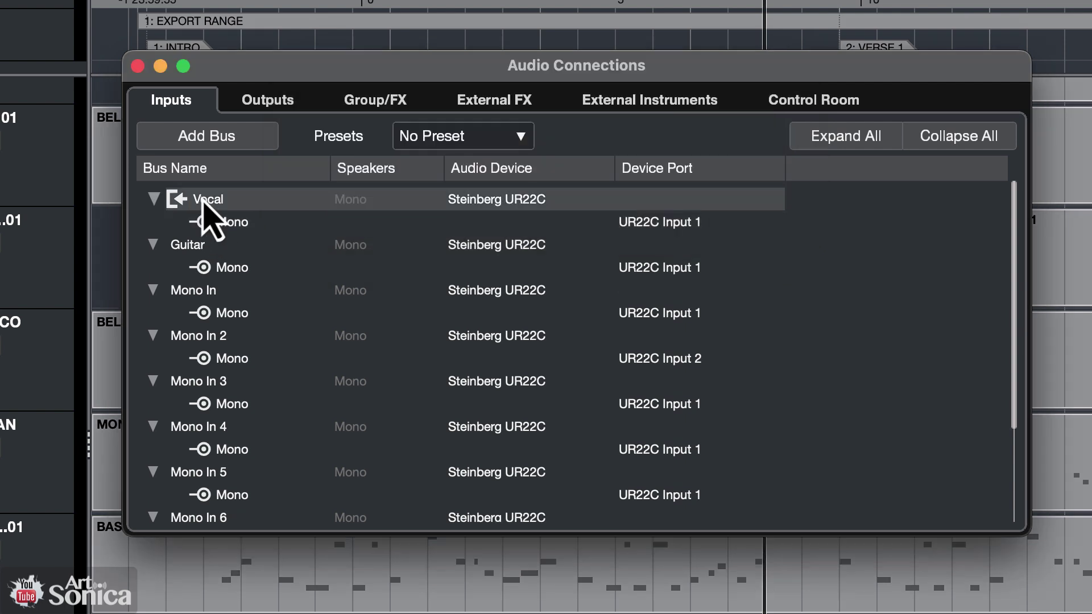
pyautogui.rightClick(204, 200)
pyautogui.click(308, 308)
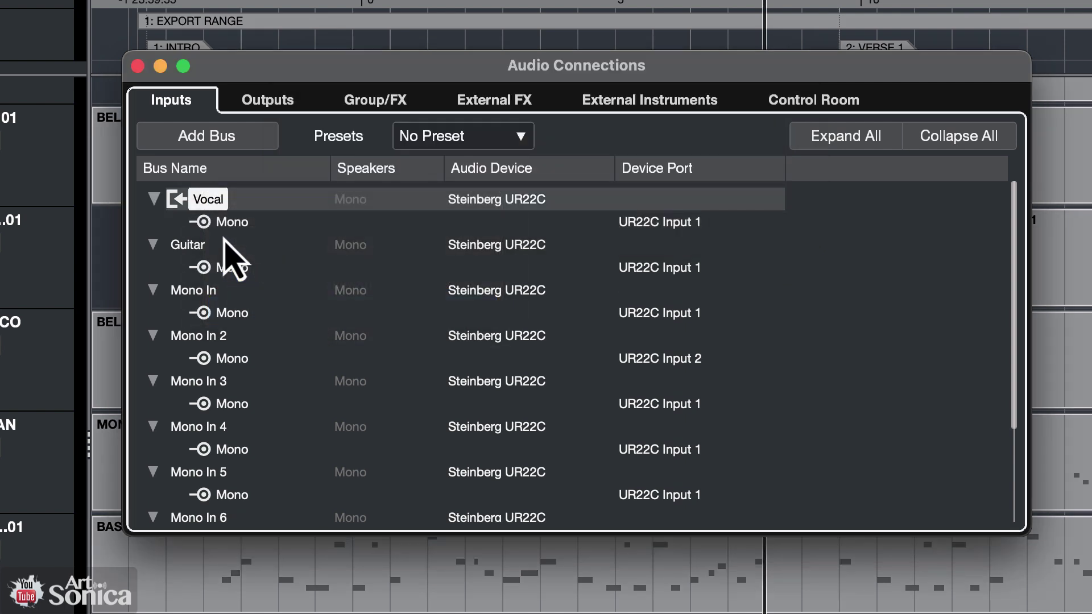
pyautogui.click(210, 200)
pyautogui.rightClick(212, 199)
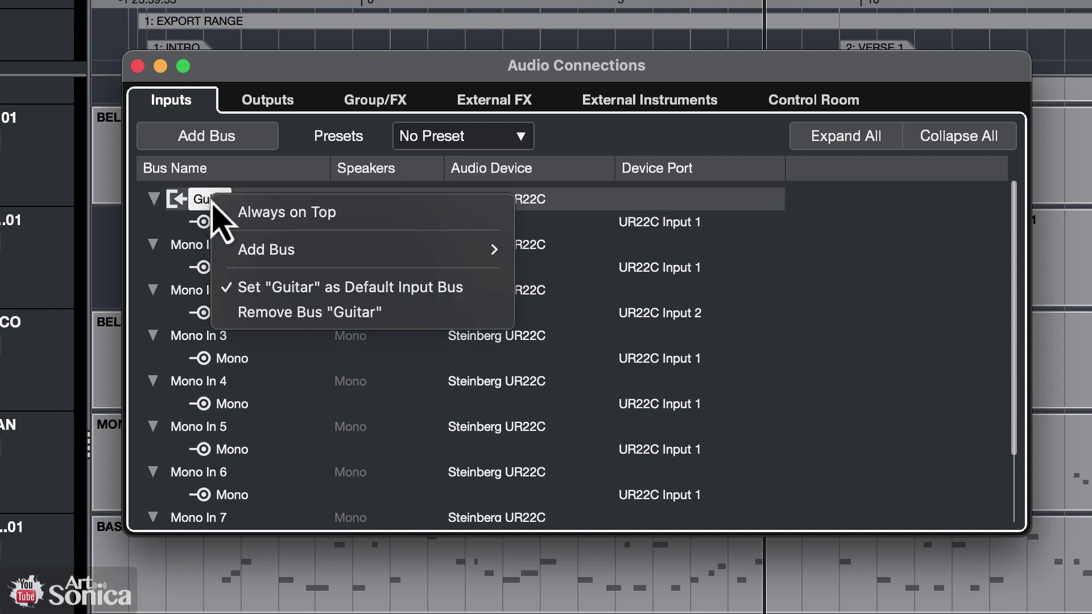
pyautogui.click(300, 312)
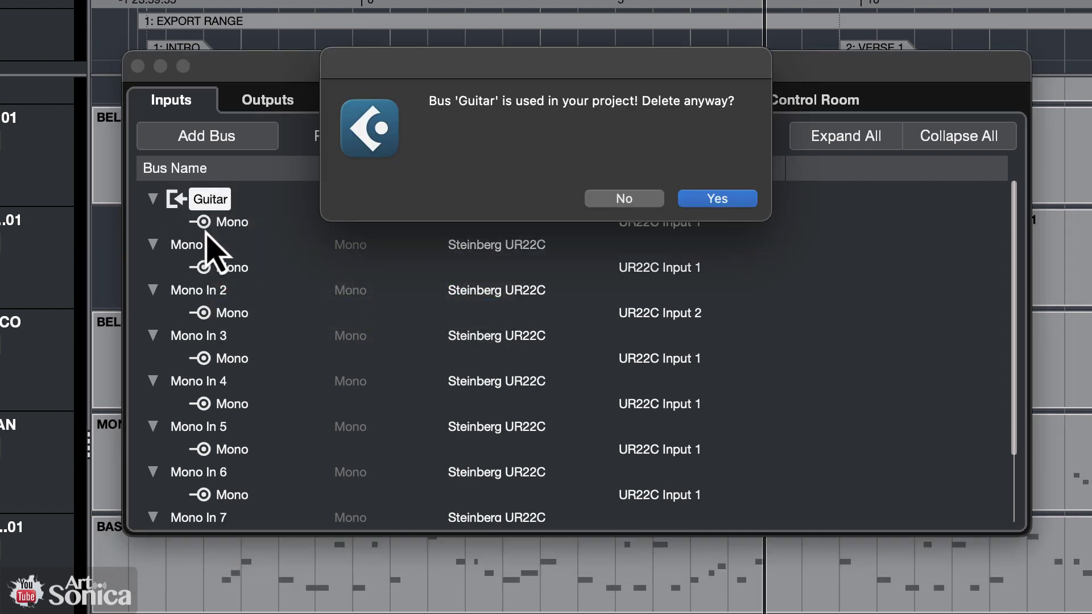
pyautogui.click(724, 200)
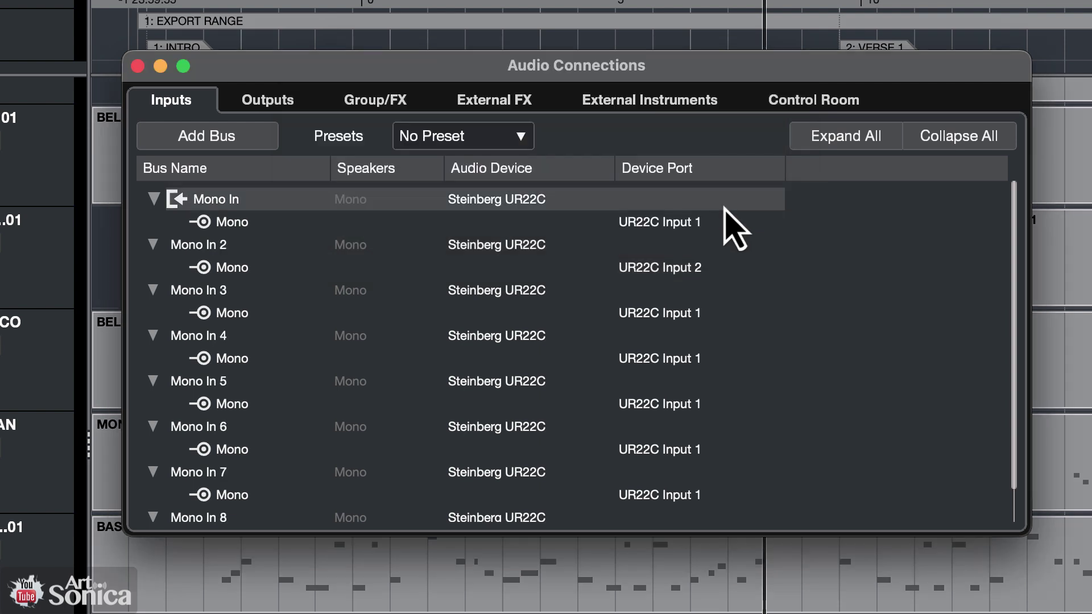
# Step: Save the current input bus layout as a preset named Setup Rekam Drum
pyautogui.click(234, 204)
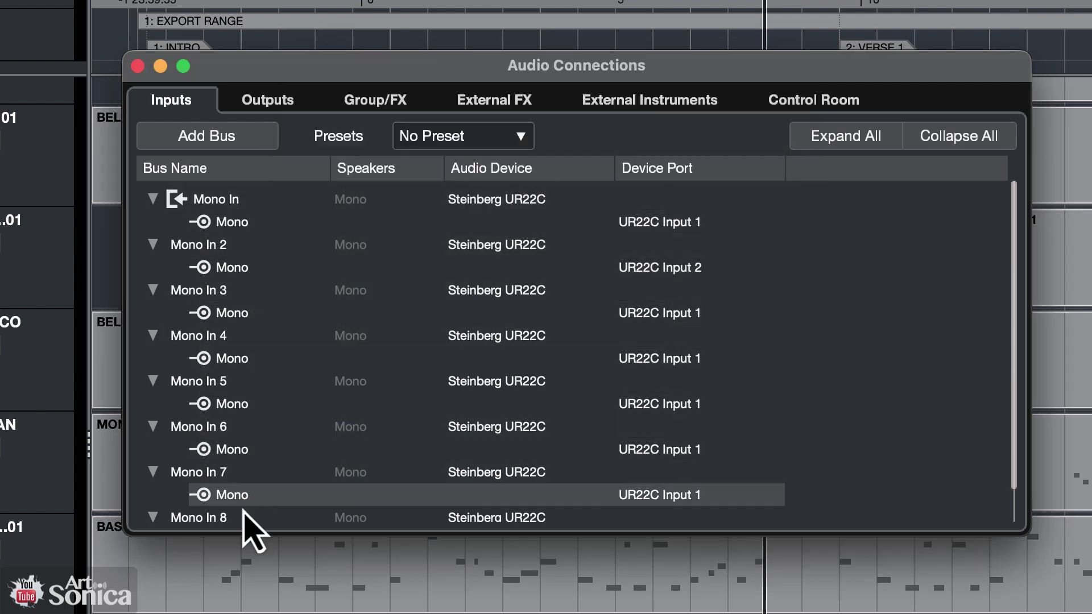
pyautogui.click(522, 140)
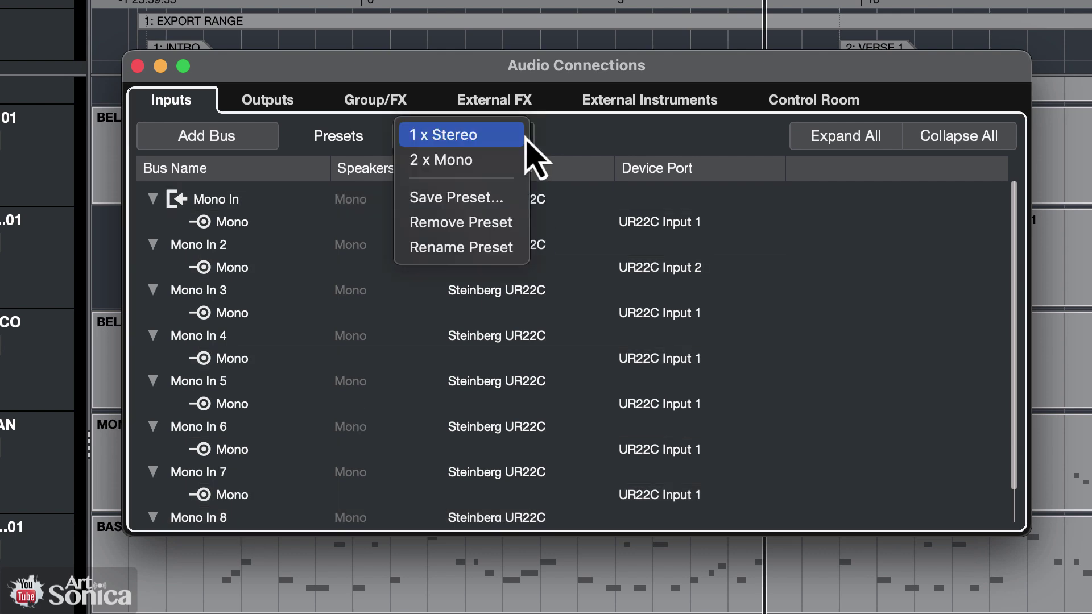
pyautogui.click(492, 210)
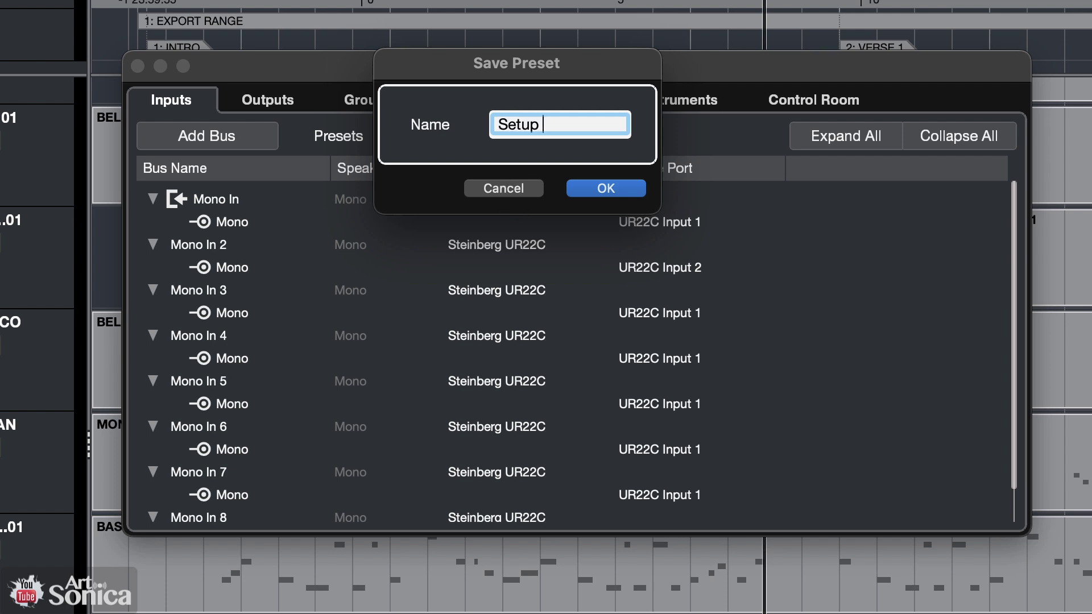
pyautogui.write('Setup Rekam Drum')
pyautogui.press('Return')
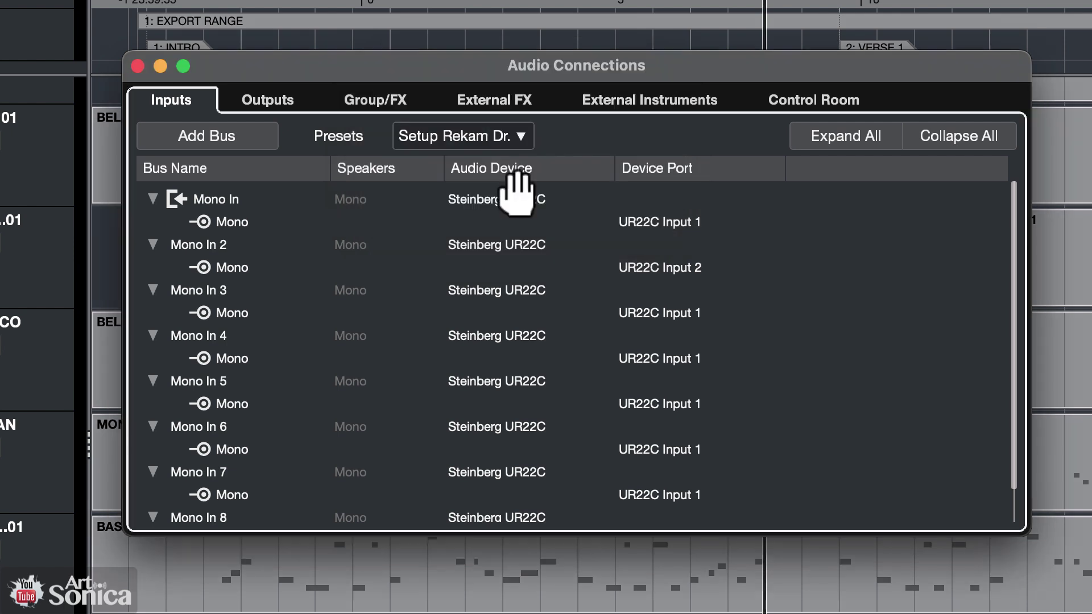
# Step: Load the 2 x Mono input preset, and switch to the 1 x Stereo preset
pyautogui.click(523, 137)
pyautogui.click(526, 140)
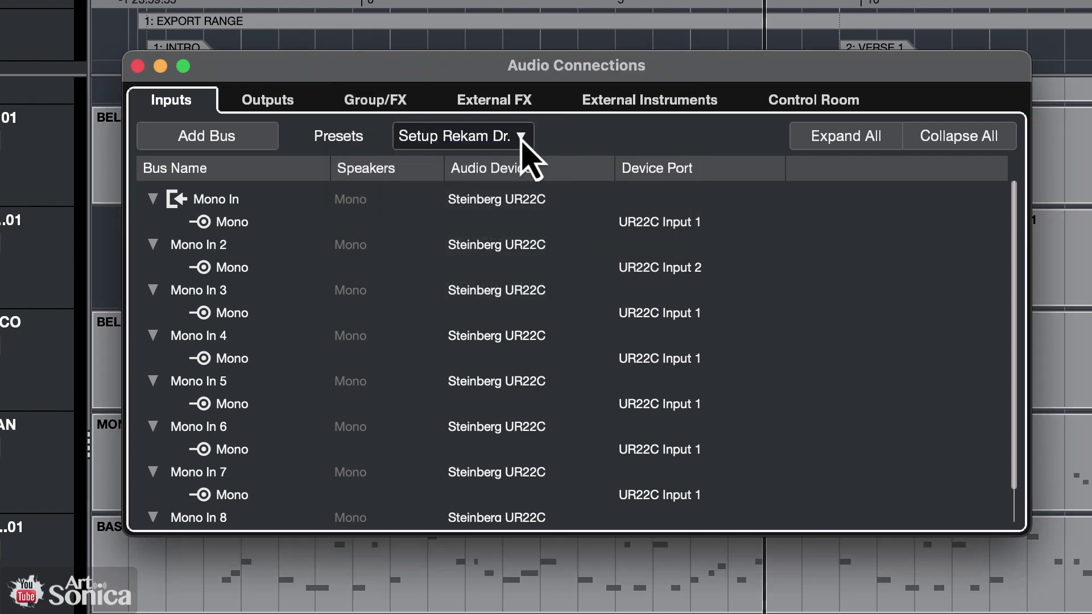
pyautogui.click(528, 142)
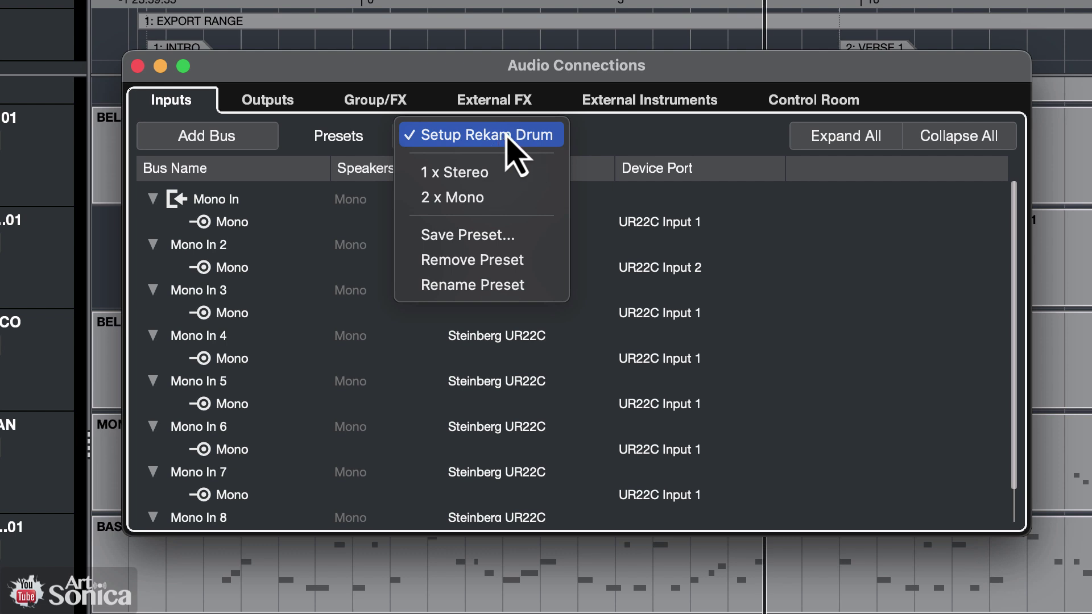
pyautogui.click(468, 203)
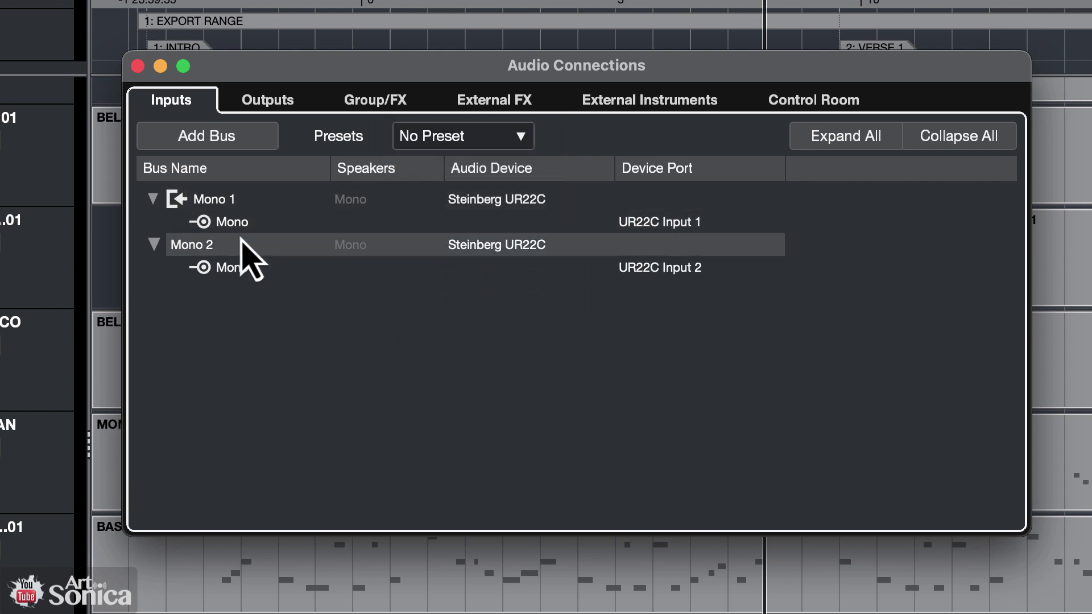
pyautogui.click(522, 140)
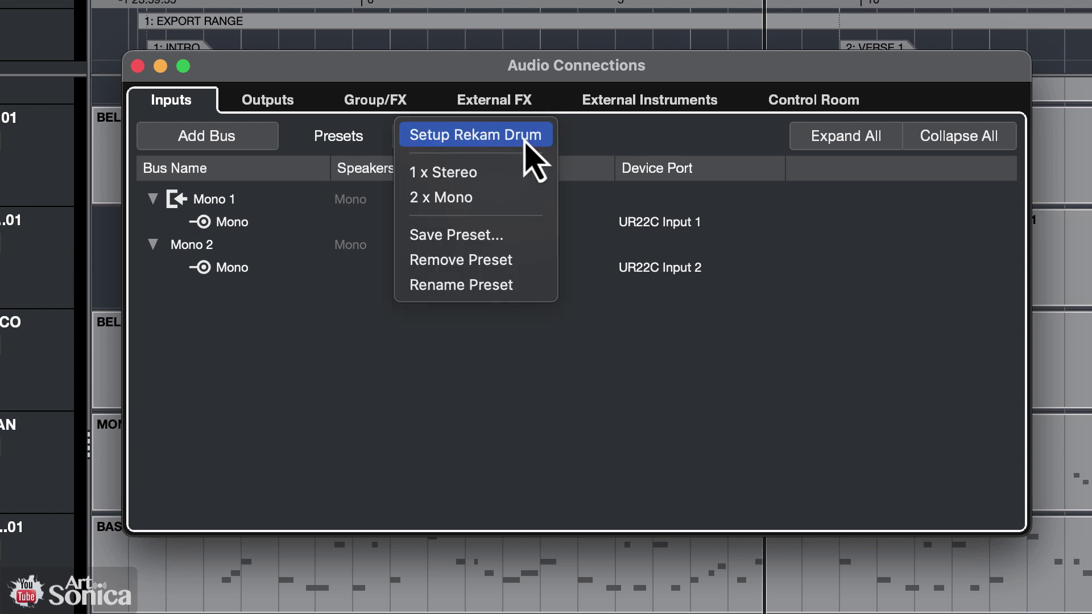
pyautogui.click(483, 178)
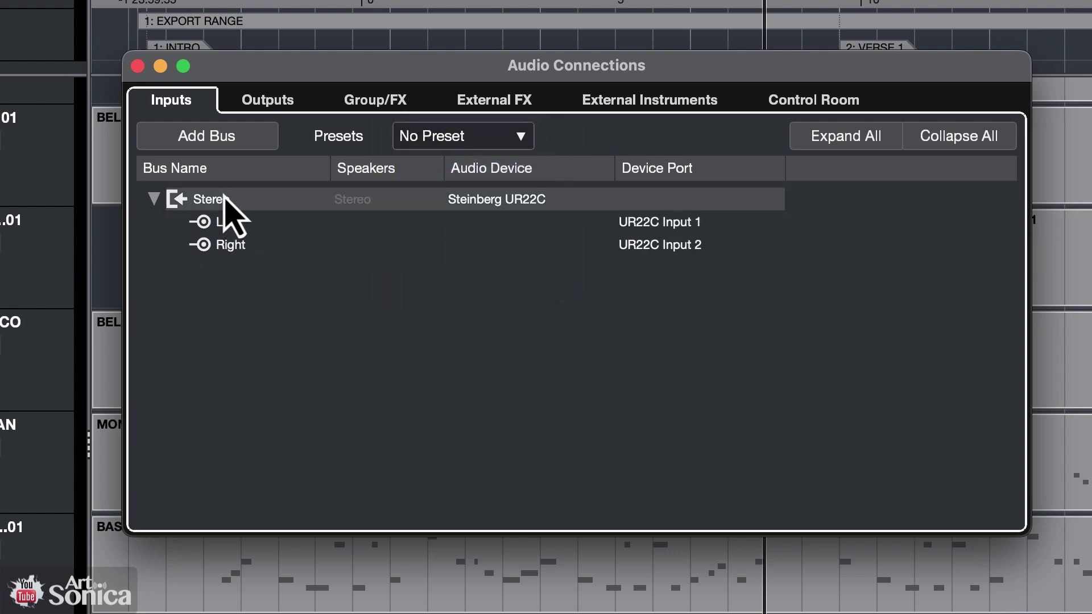
# Step: Load the Setup Rekam Drum input preset and close the Audio Connections
pyautogui.click(511, 142)
pyautogui.click(483, 136)
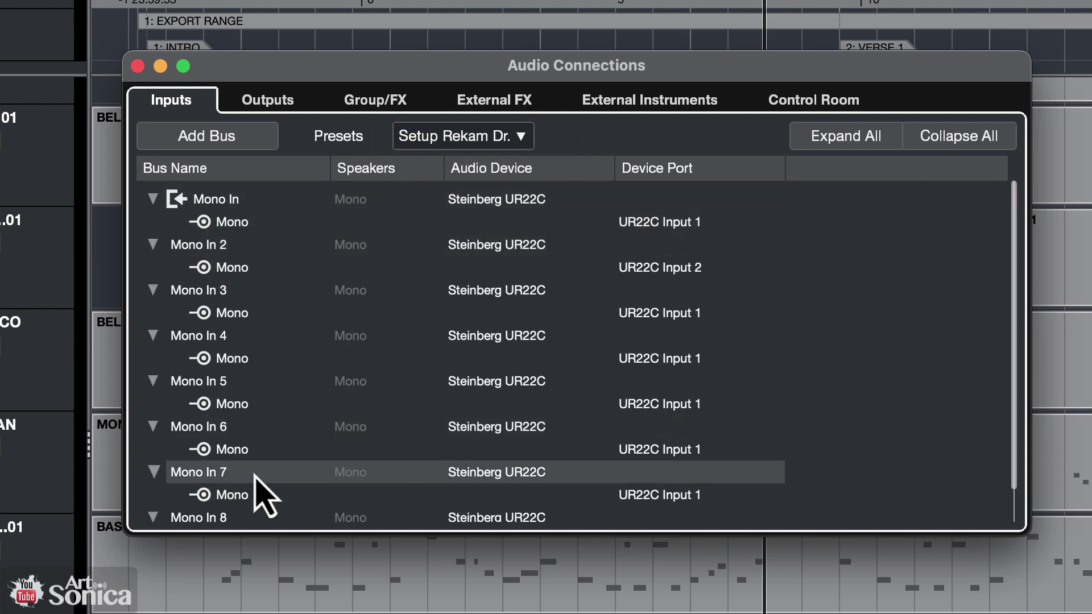
pyautogui.click(138, 66)
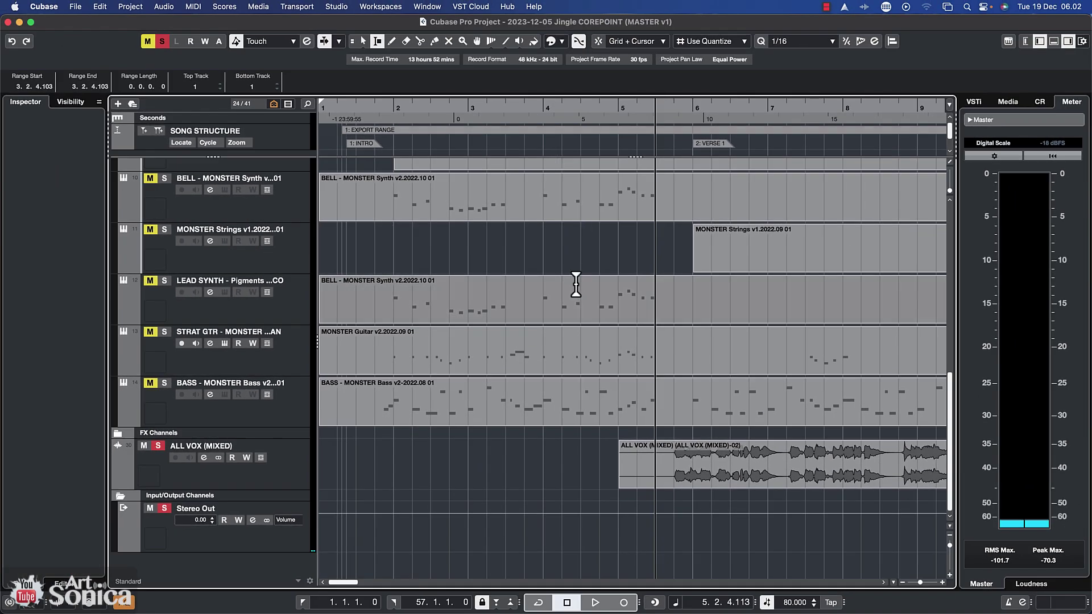